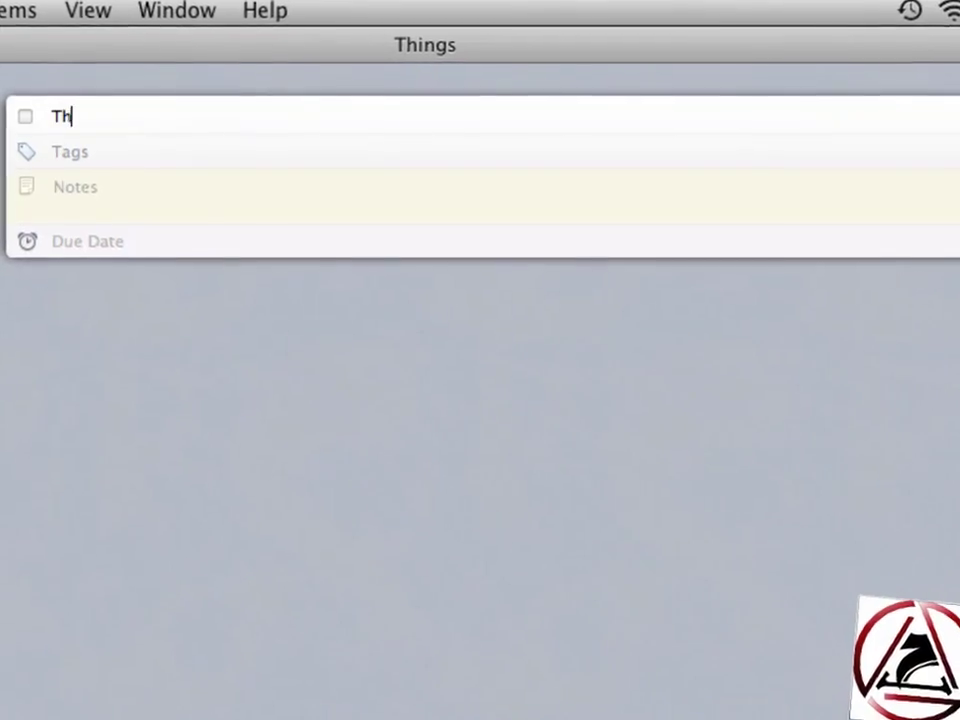
Step: Title the new to-do "Publish Things Review" and enter its tags, beginning with "review"
text(ings Review publishen)
key(super+a)
text(Publish Things Review)
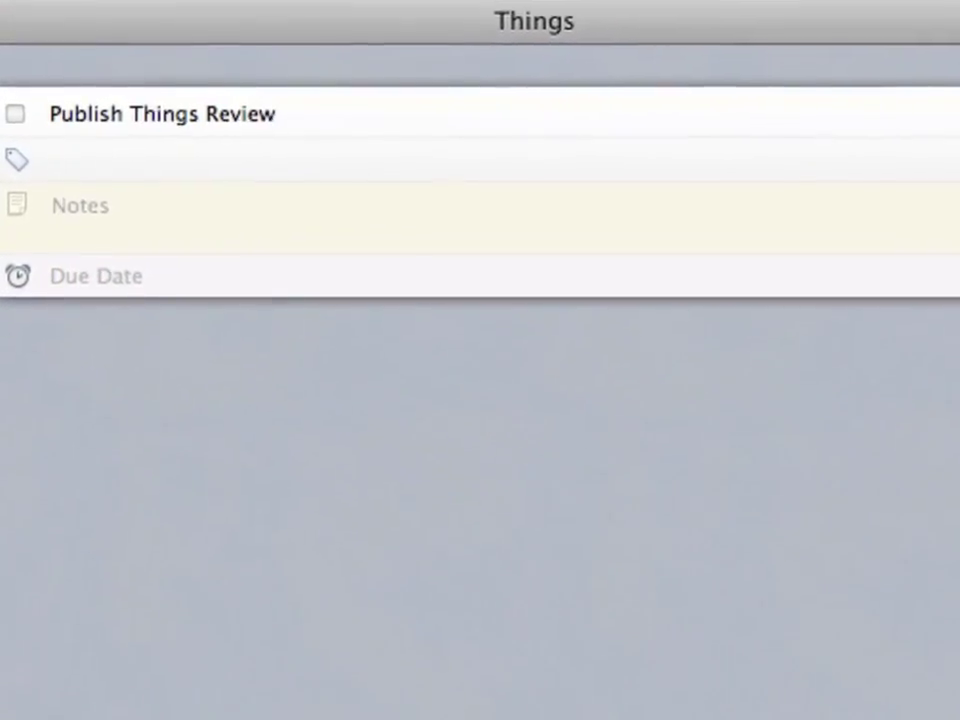
key(Tab)
text(review,macosxscree)
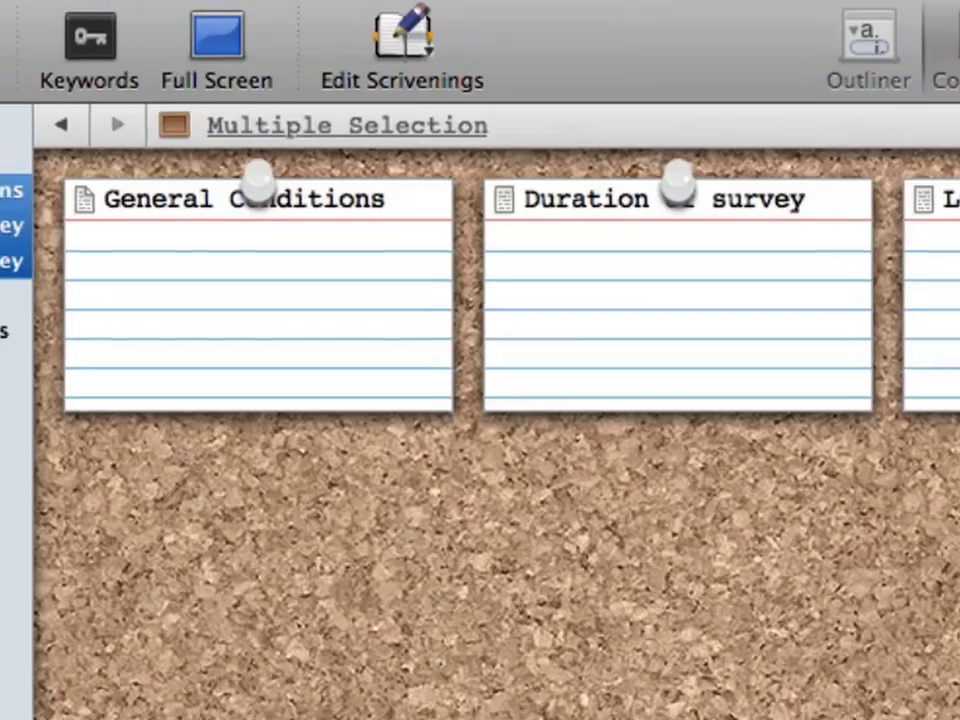
Step: In Scrivener, group the three selected binder documents starting with "General Conditions"
right_click(30, 171)
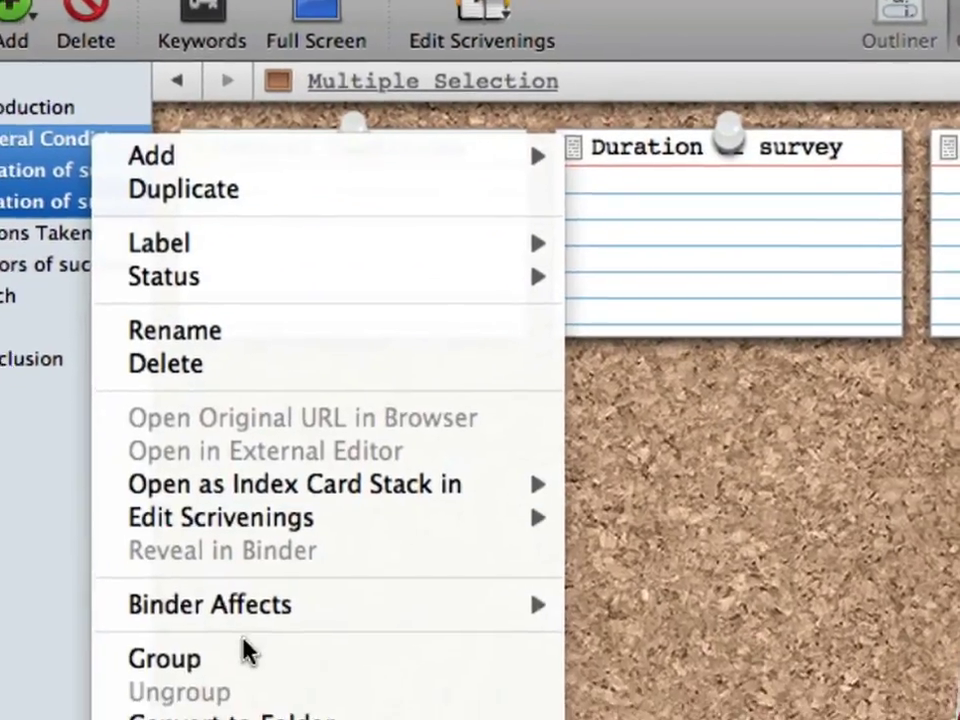
click(248, 652)
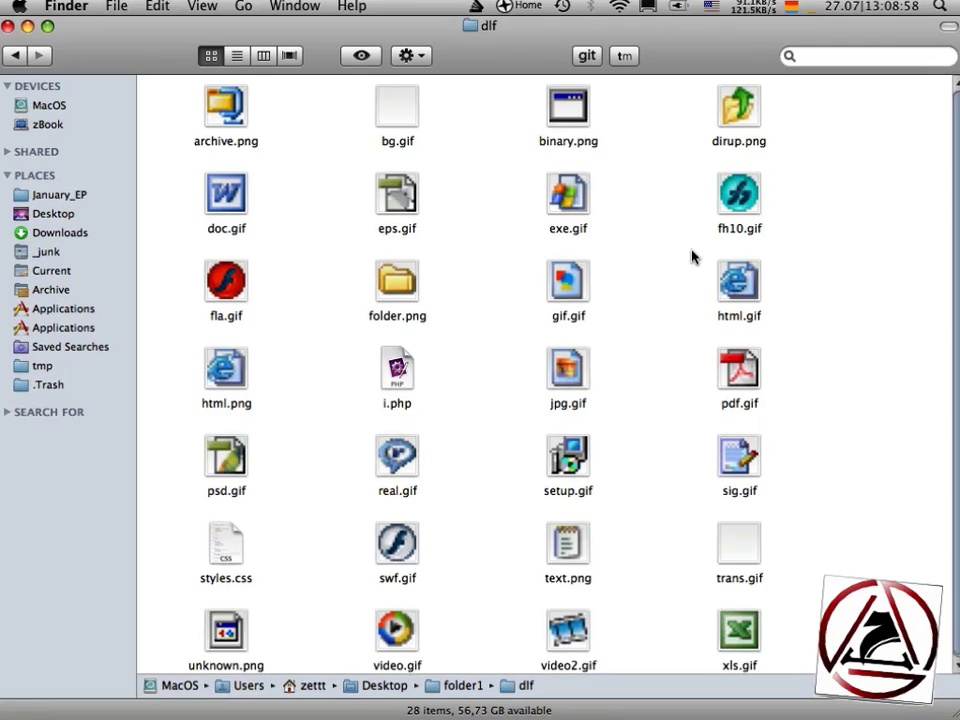
key(ctrl+alt+Left)
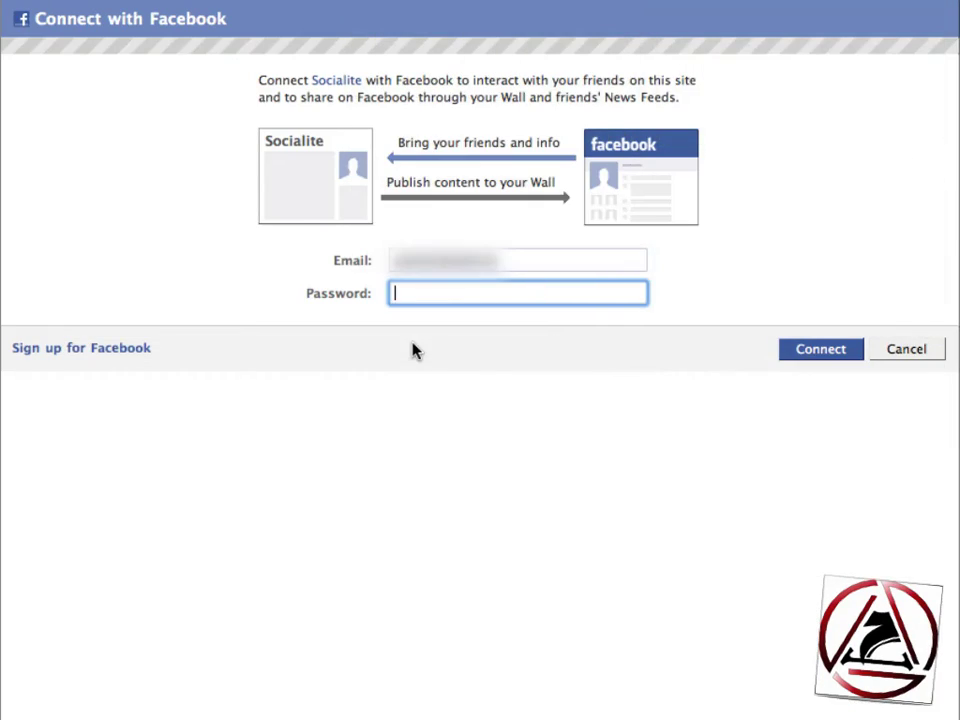
Step: Enter the account password on the page connecting Socialite with Facebook
text(***)
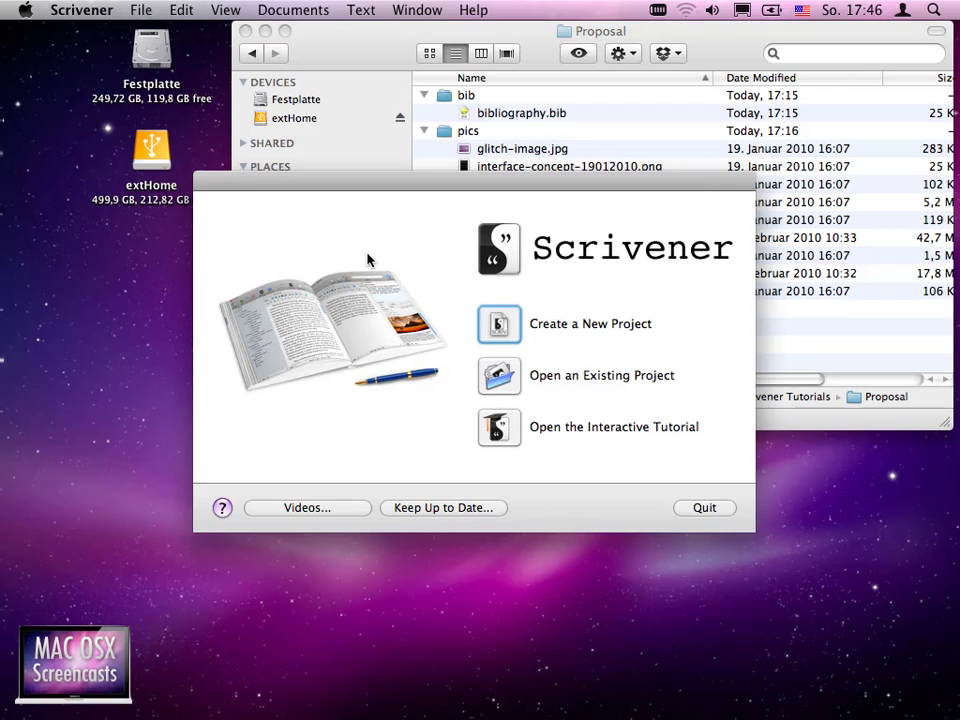
Step: Create a new Scrivener project named "Master Thesis Proposal" in the Proposal directory, and resize and reposition its window
key(Return)
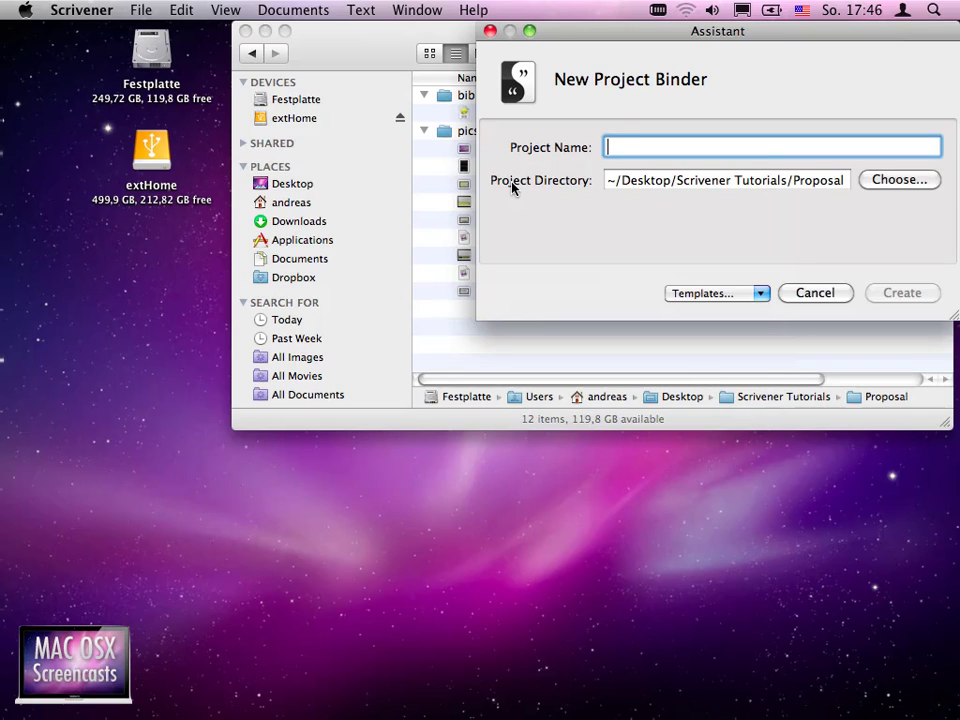
drag(730, 32, 462, 200)
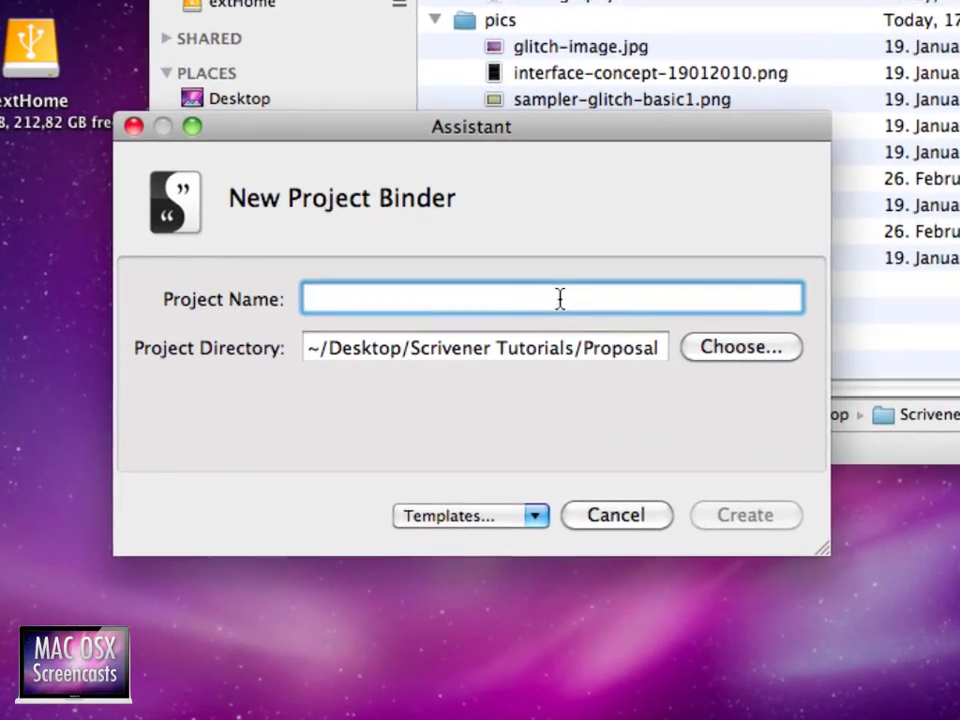
text(Master)
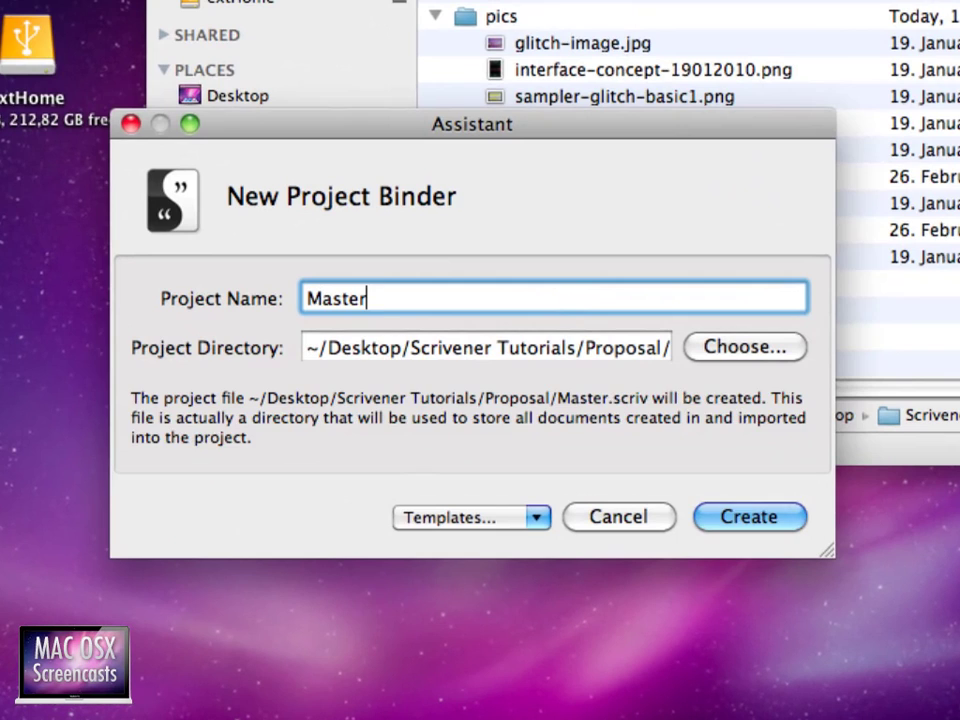
text( Thesis )
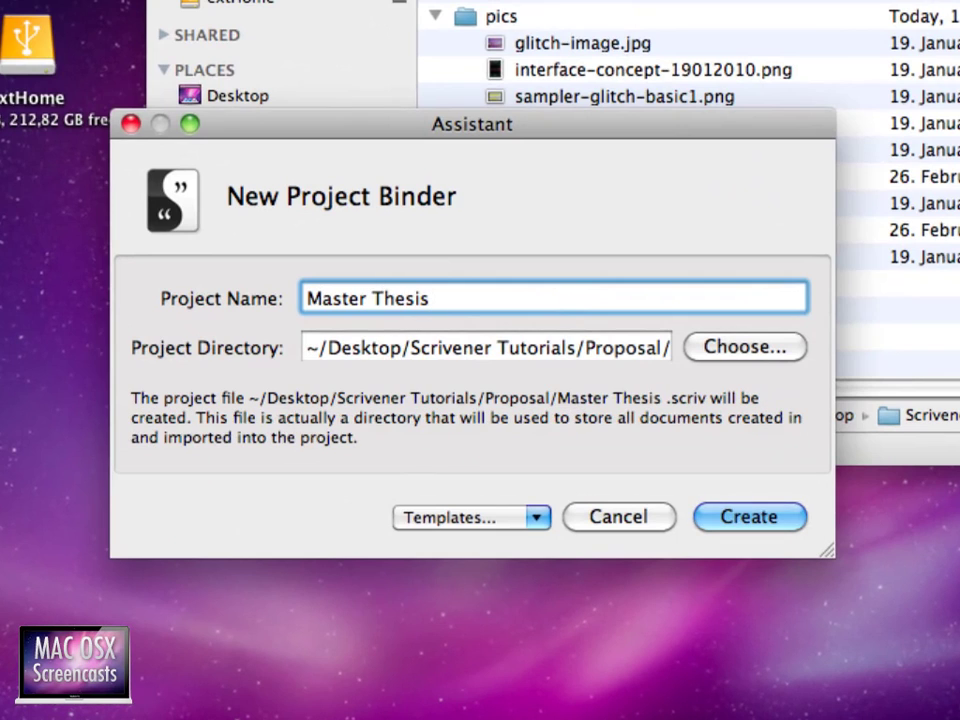
text(Proposal)
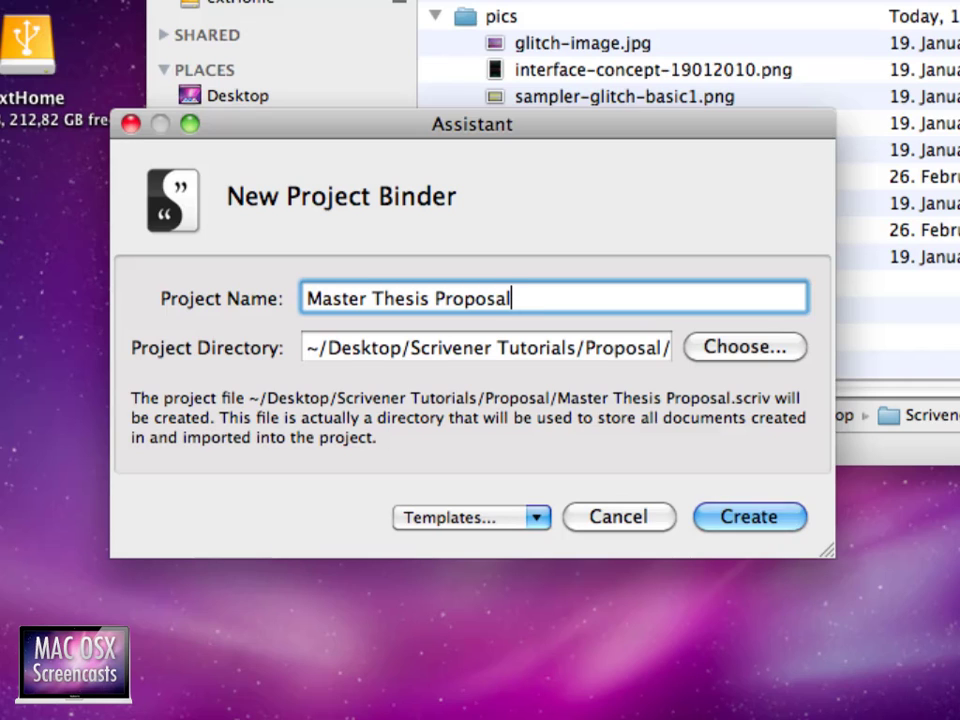
key(Return)
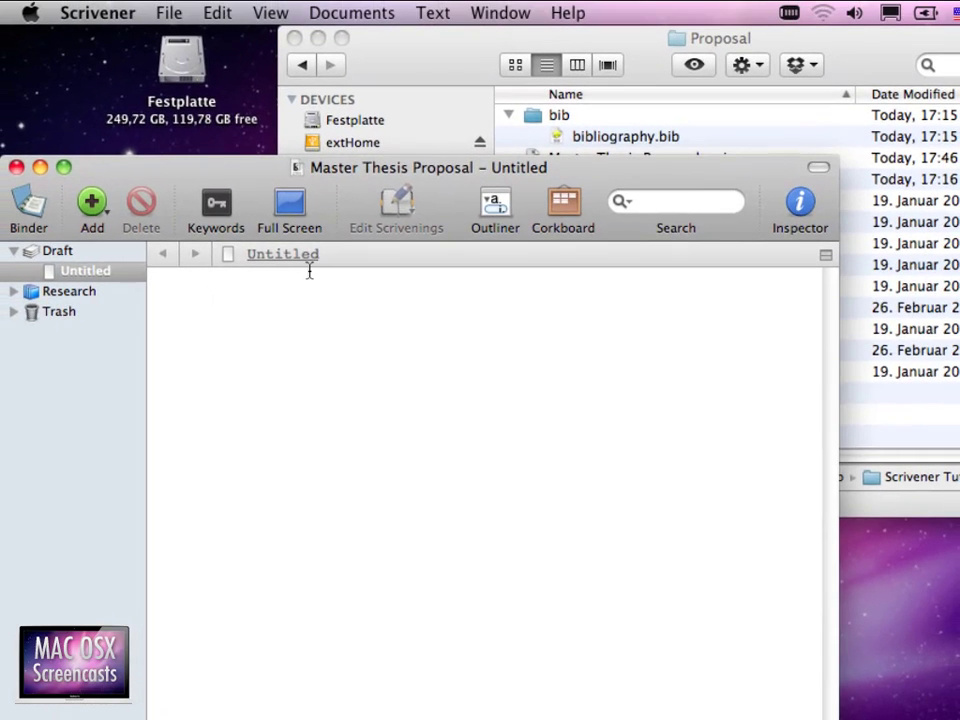
click(64, 167)
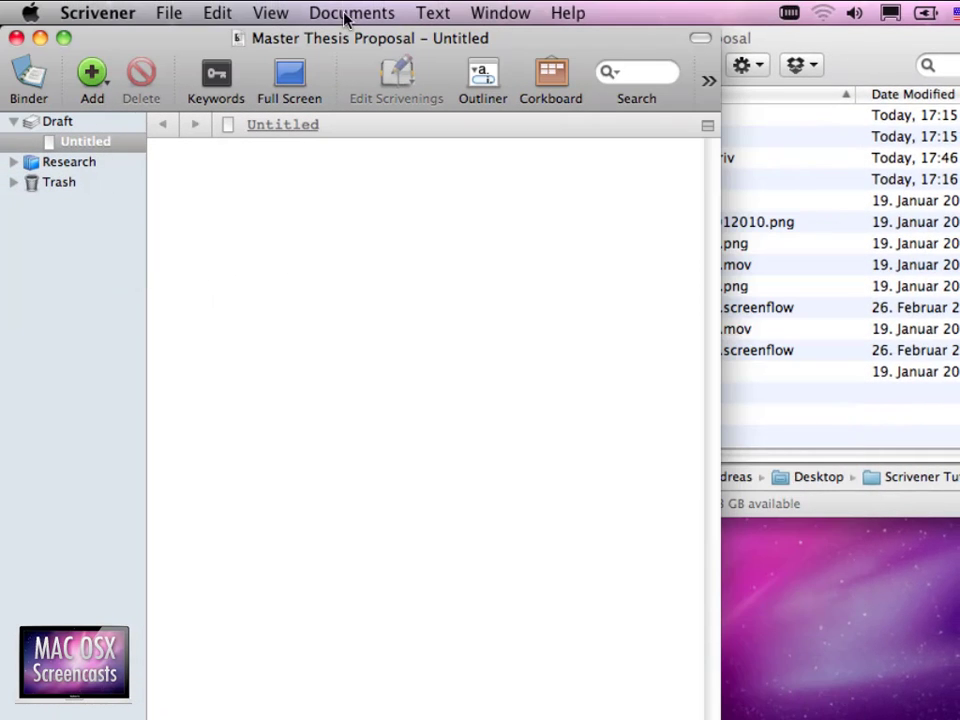
drag(333, 36, 585, 8)
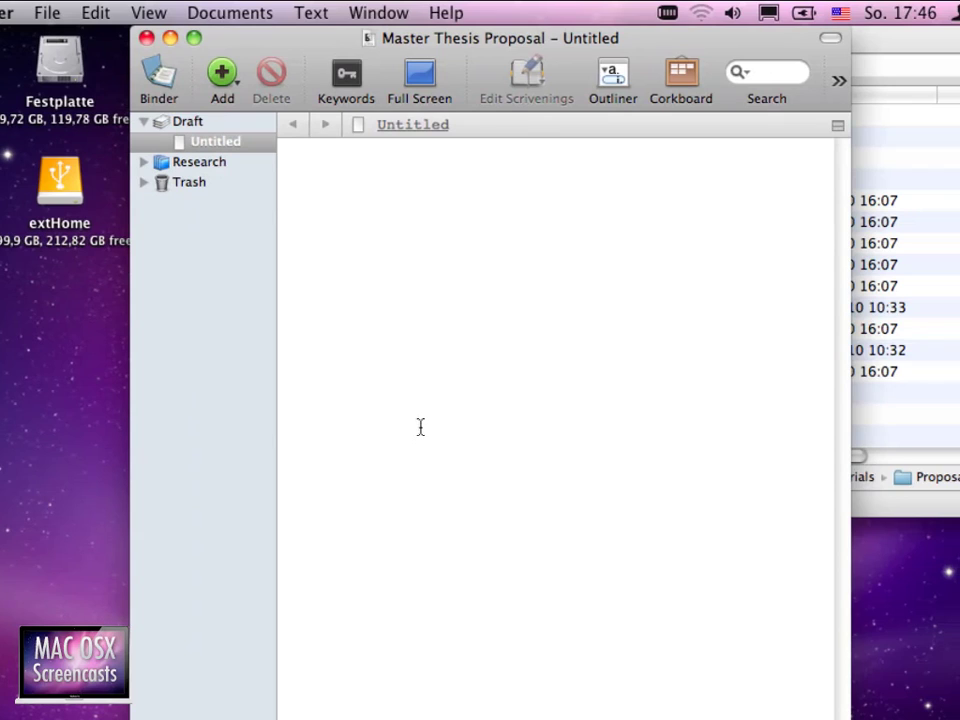
Step: Switch to the text editor and copy all body text below the heading "What Is Glitch" into the untitled Scrivener document
key(super+Tab)
key(super+Tab)
key(super+Tab)
key(super+Tab)
key(super+Tab)
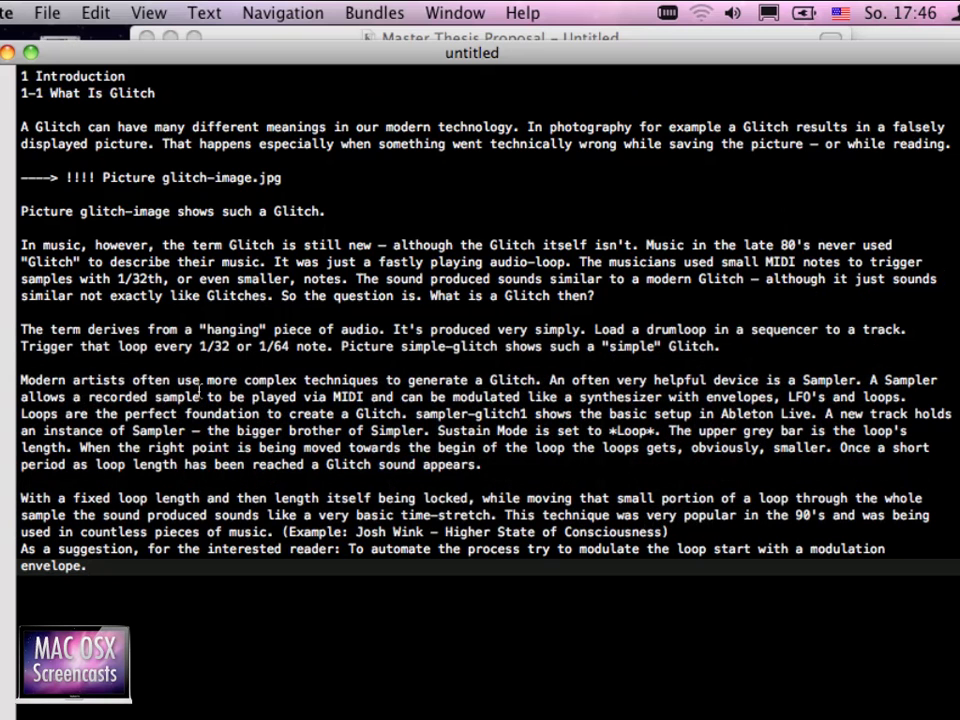
click(22, 128)
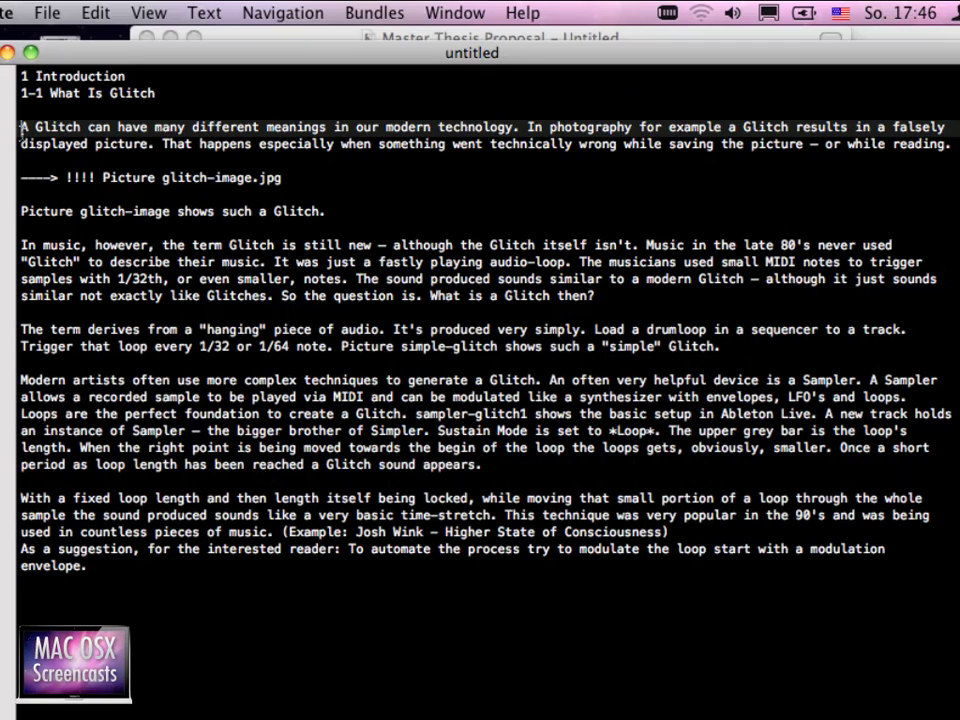
key(super+shift+Down)
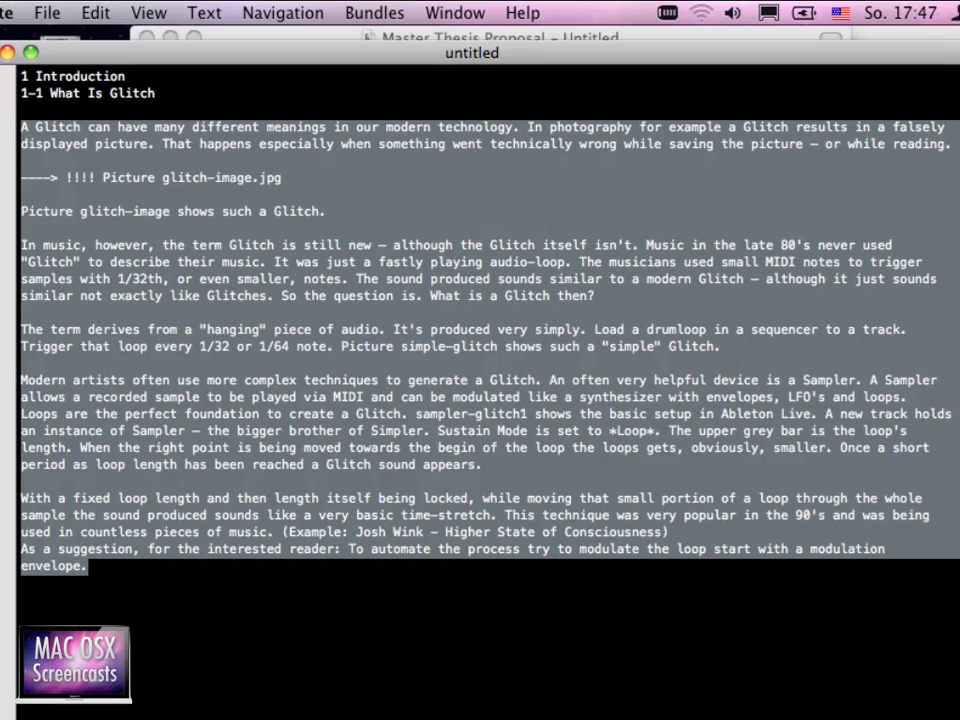
click(298, 40)
key(super+v)
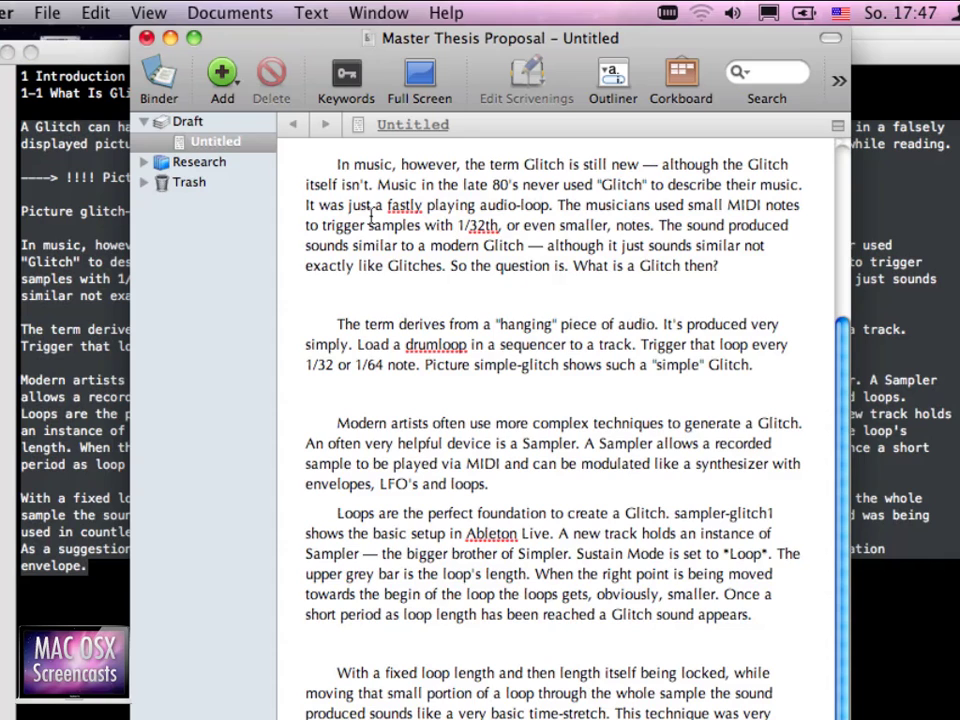
Step: Copy the heading "What Is Glitch" from the text editor and use it as the title of the untitled Scrivener document
click(49, 94)
drag(49, 94, 155, 93)
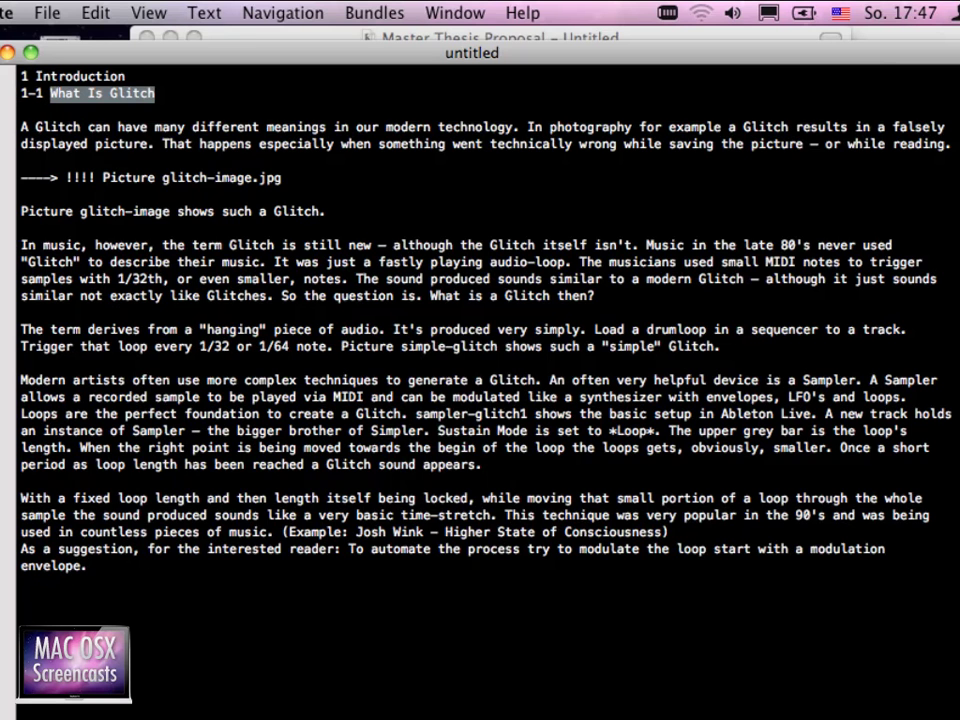
key(super+Tab)
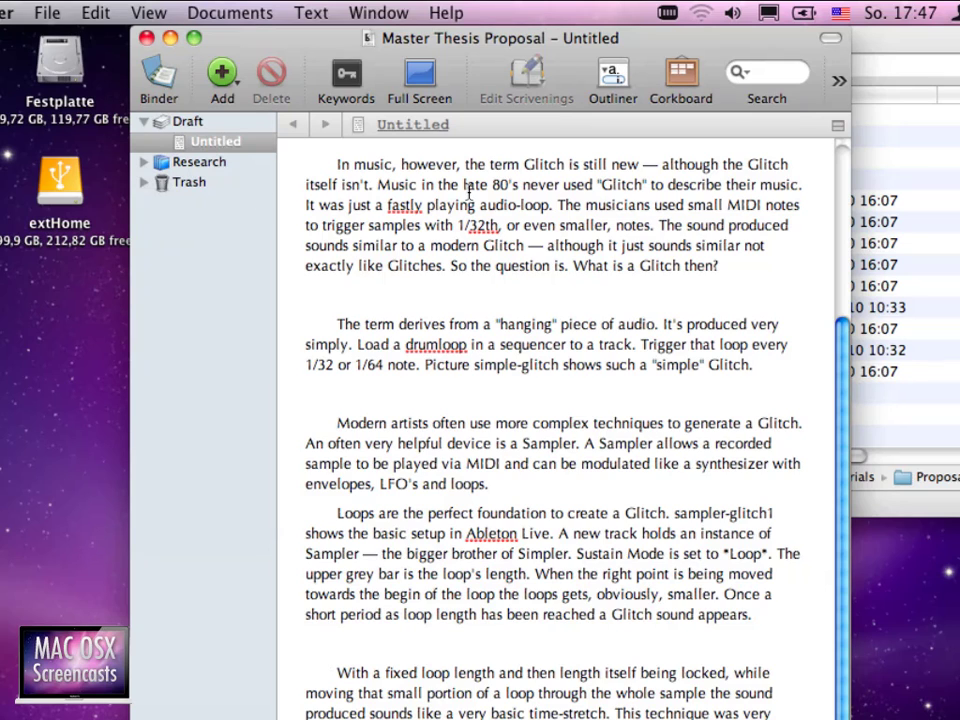
scroll(468, 192, up, 10)
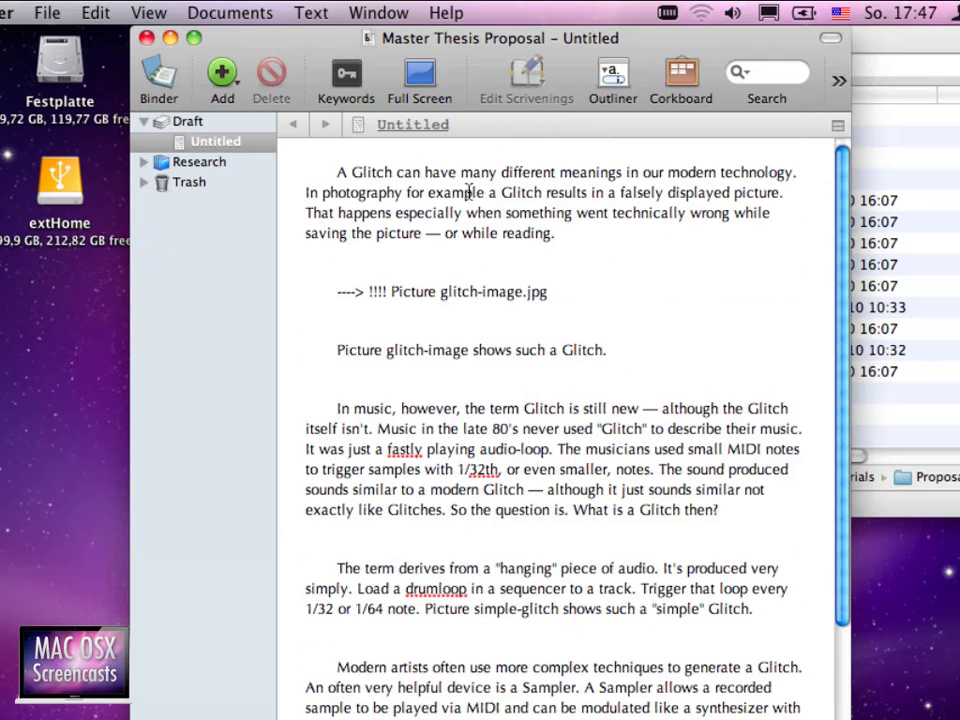
double_click(468, 124)
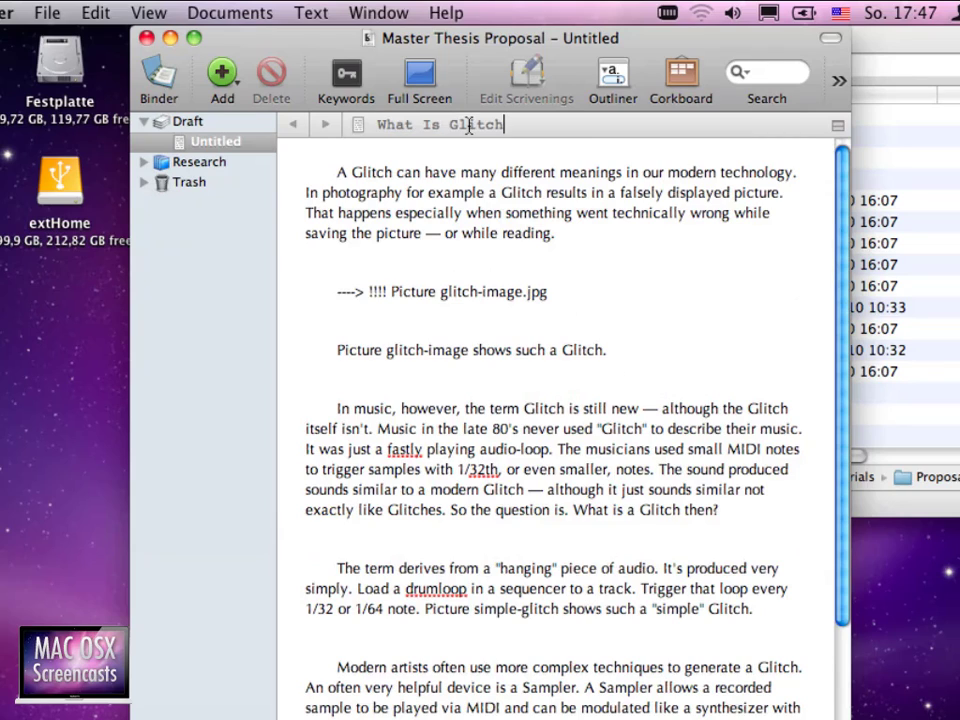
key(Return)
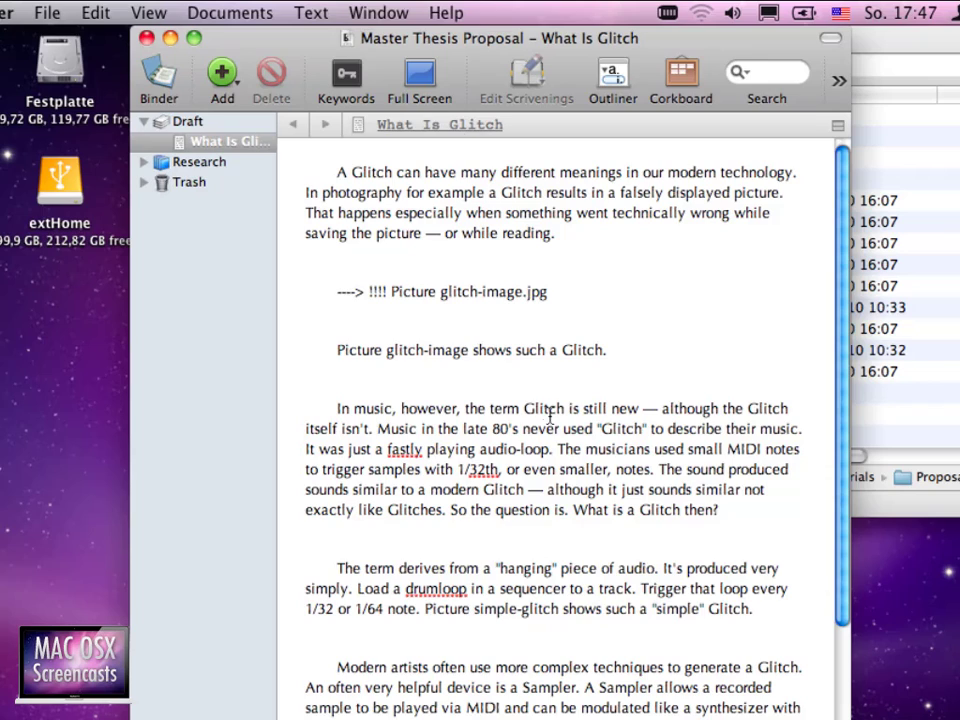
Step: Insert a separate paragraph reading "I start writing here" above the glitch-image.jpg placeholder line
click(389, 292)
click(338, 292)
key(super+shift+Right)
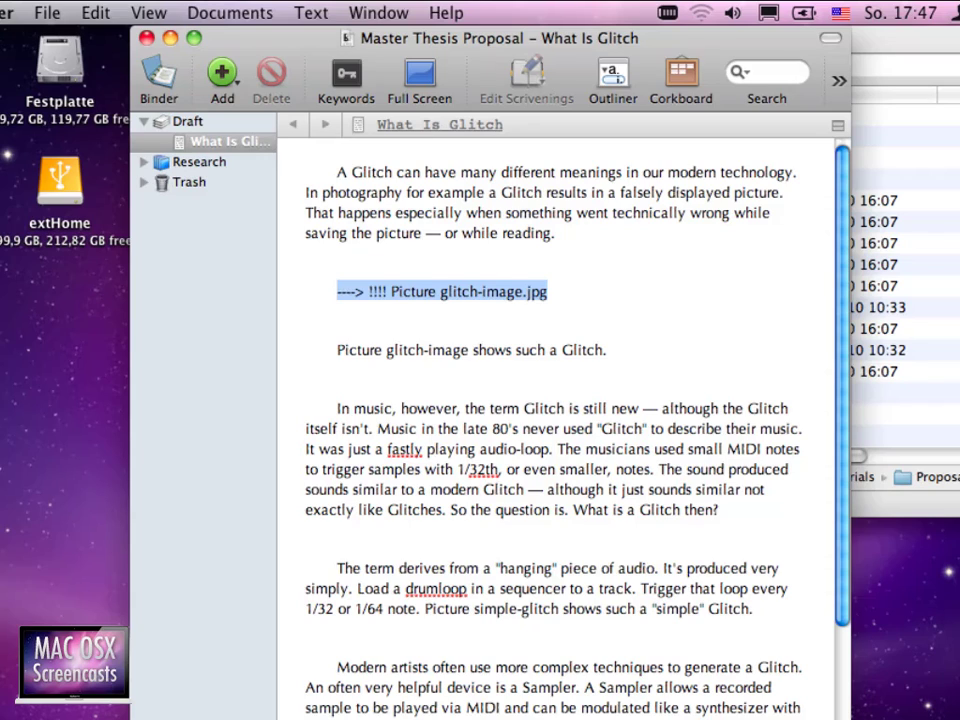
key(Left)
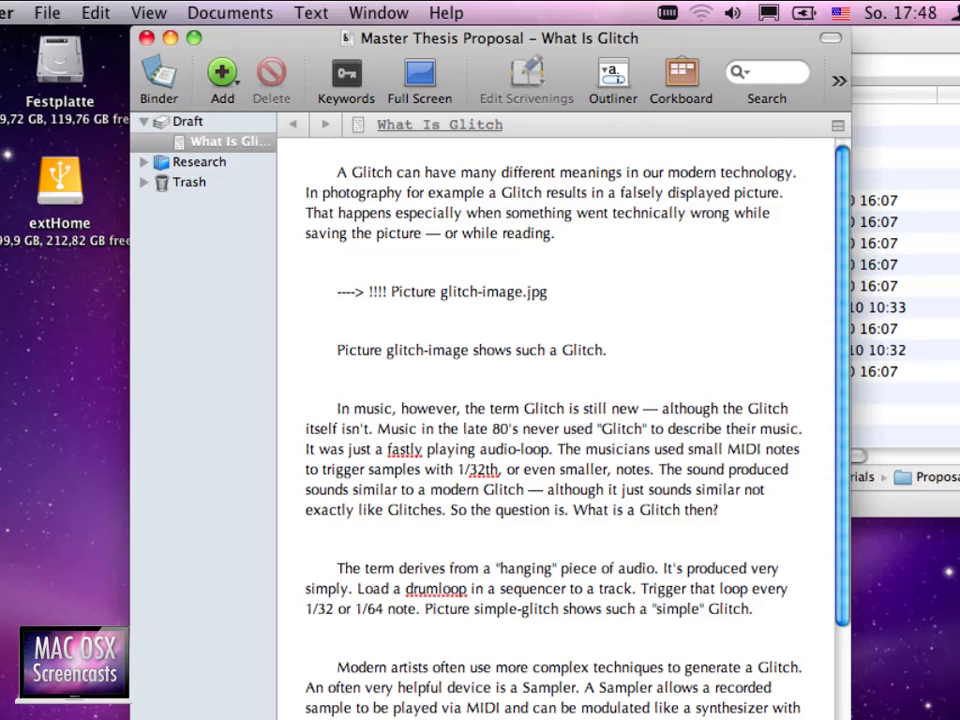
key(Return)
key(Return)
key(Up)
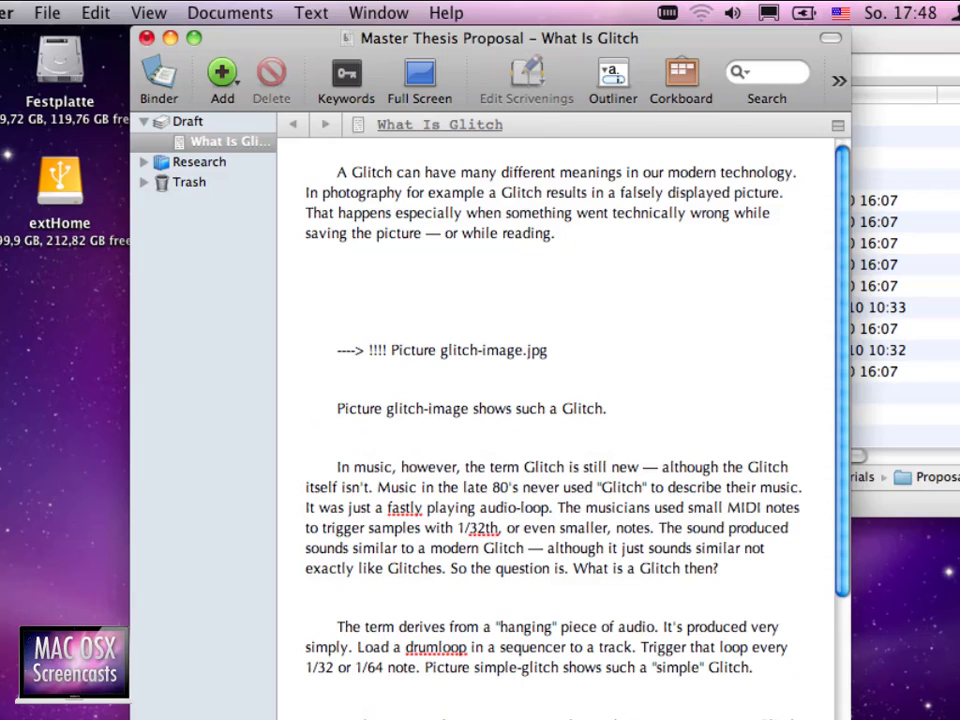
text(I start writing here)
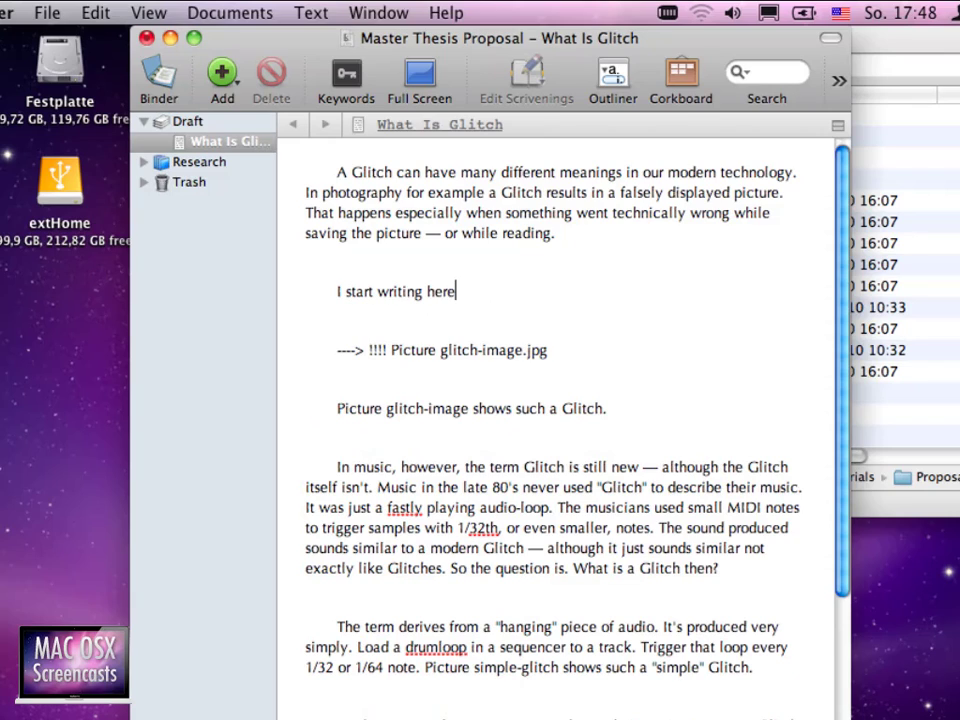
Step: Enclose the sentence "I start writing here" in double quotation marks
click(337, 291)
text(")
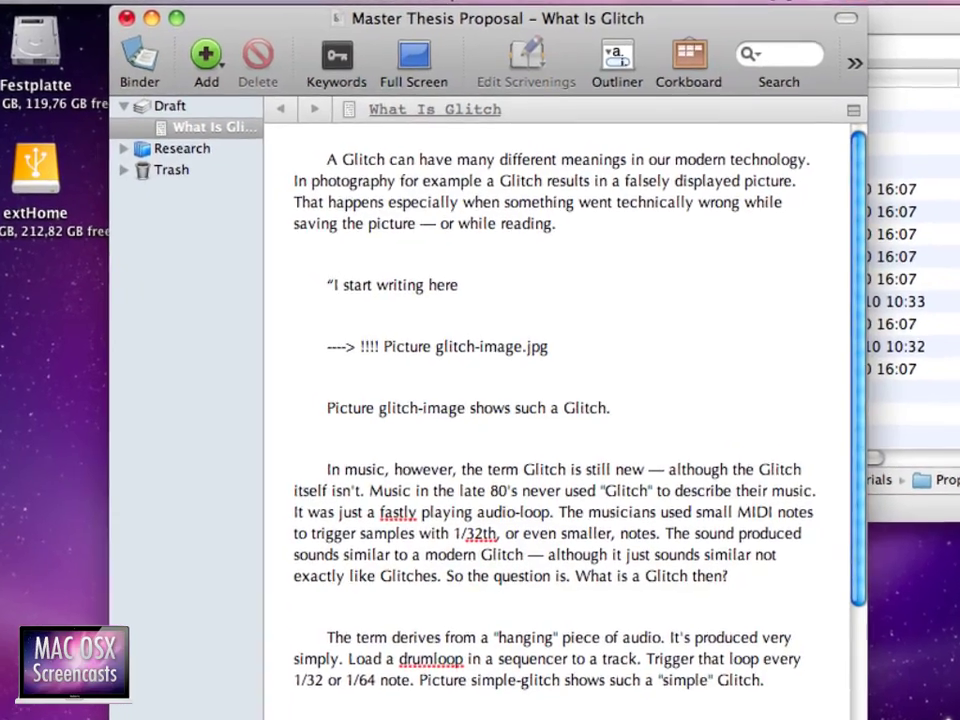
click(460, 285)
text(")
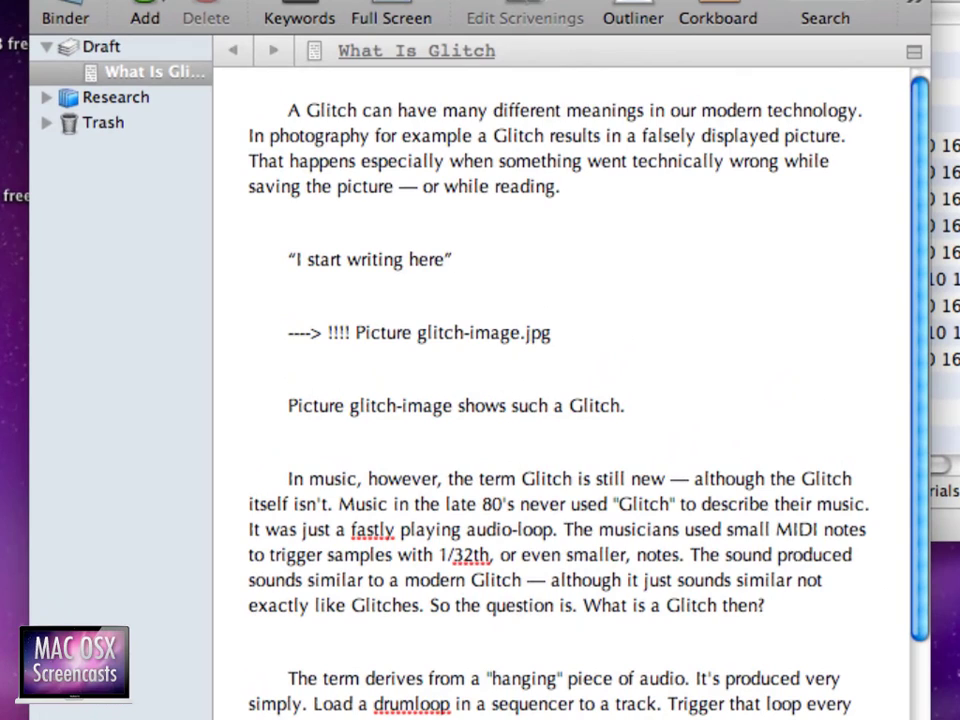
click(289, 259)
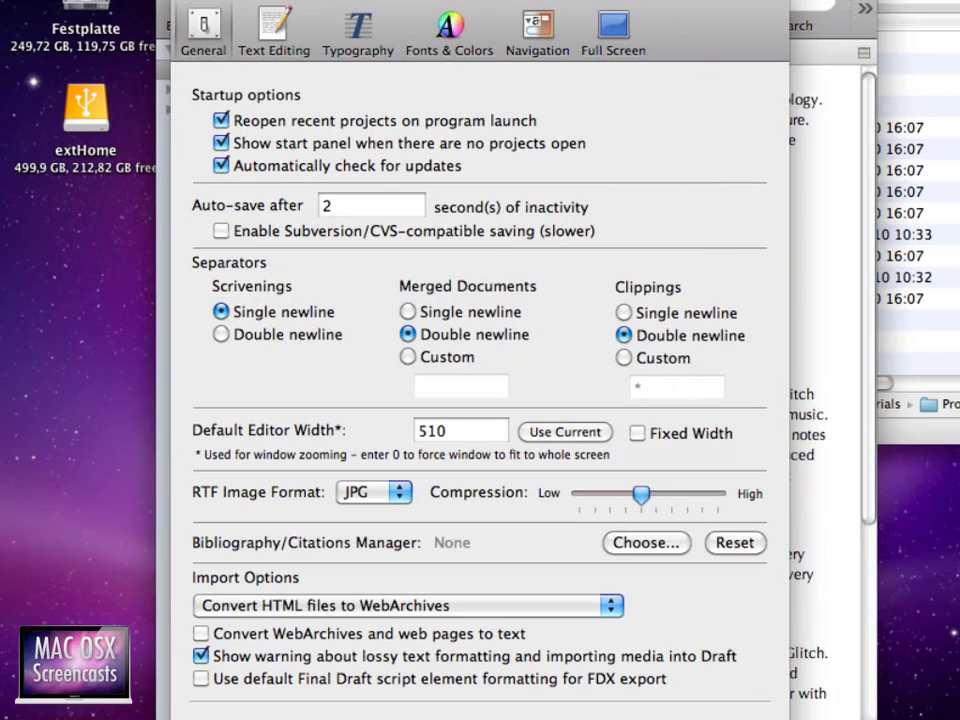
Step: Set the RTF image format to PNG and choose BibDesk as the bibliography/citations manager
click(372, 493)
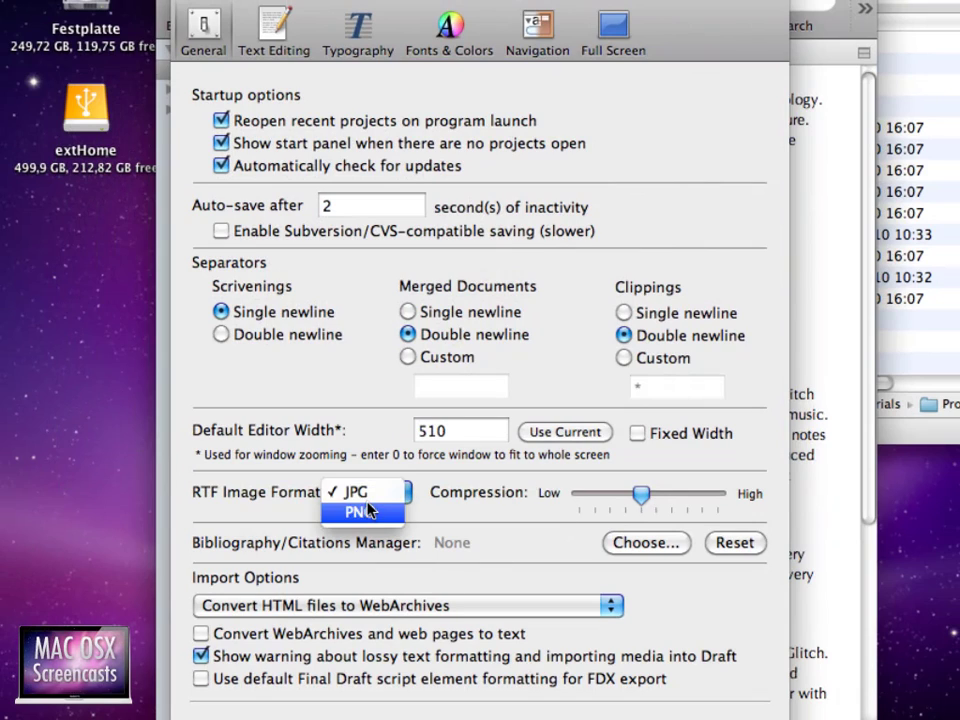
click(369, 512)
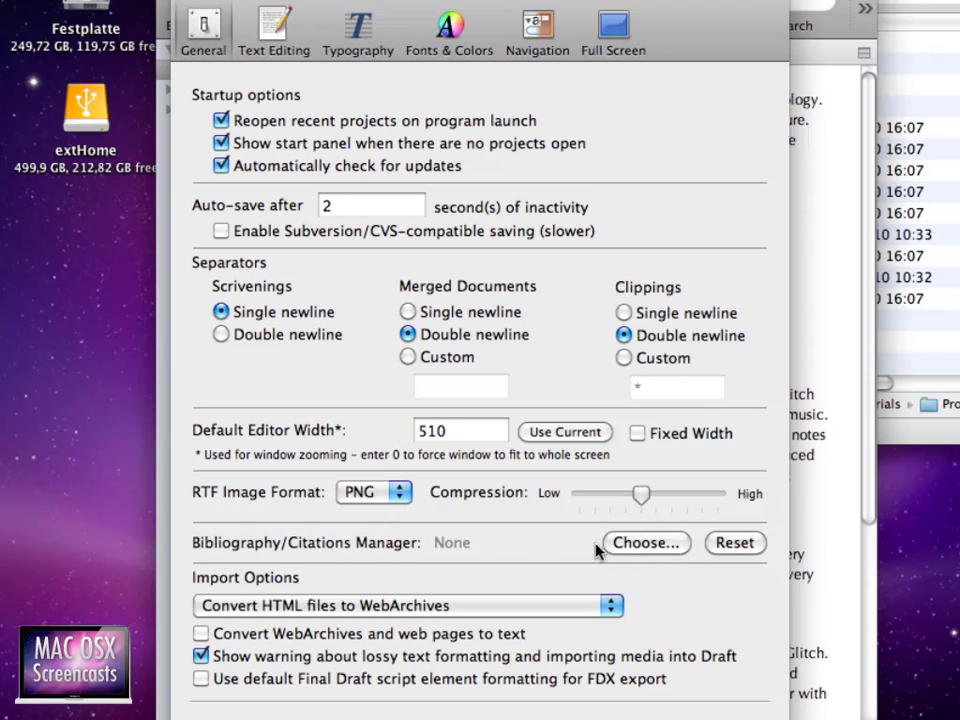
click(644, 544)
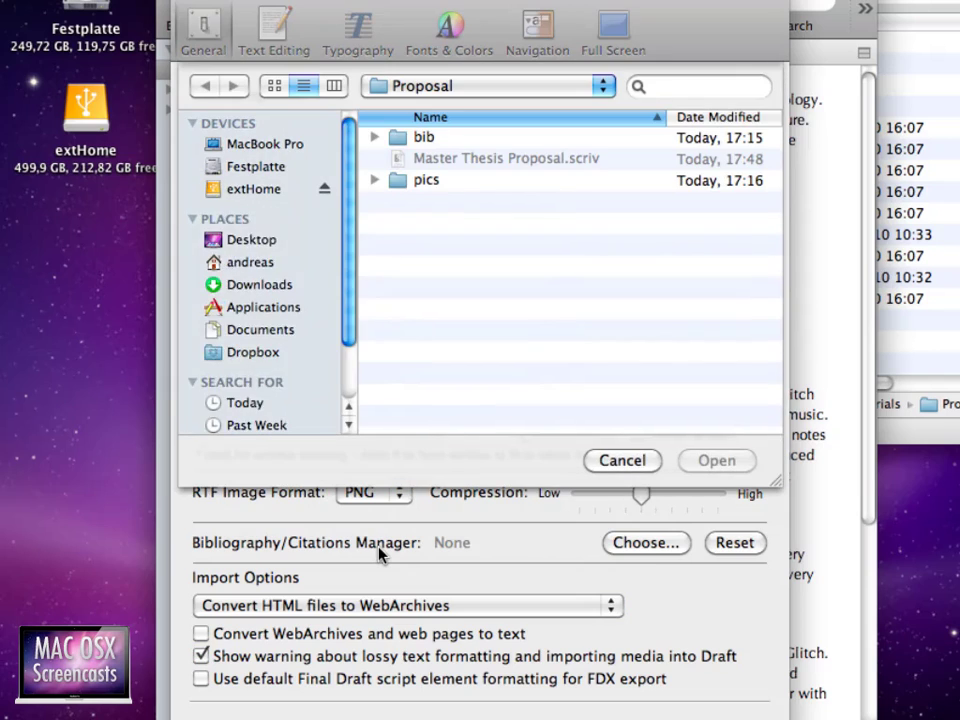
click(663, 90)
text(bibdesk)
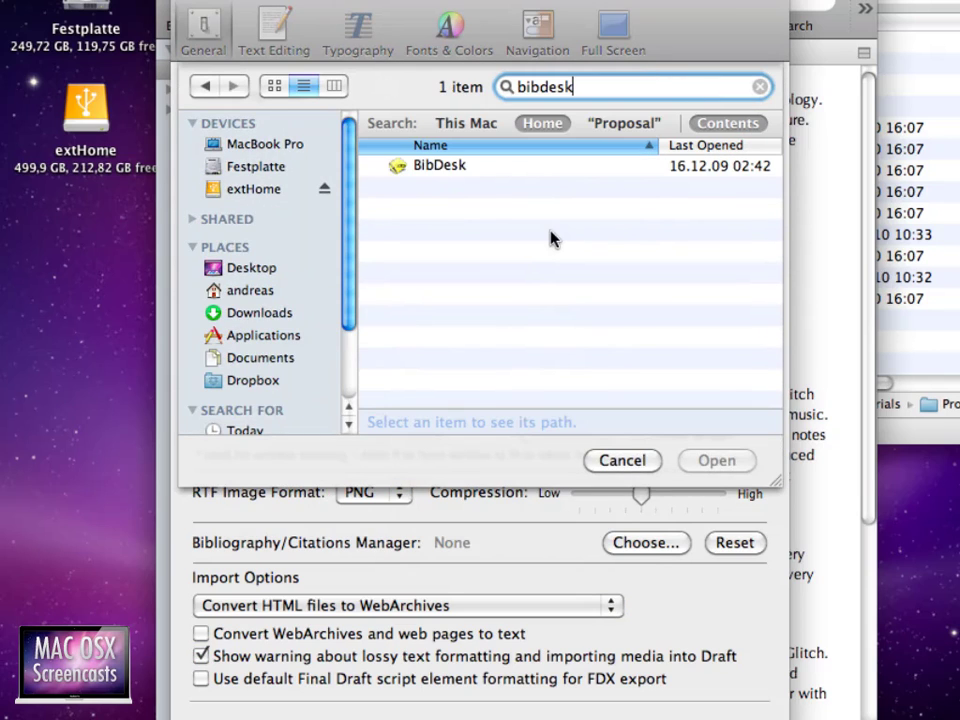
click(460, 168)
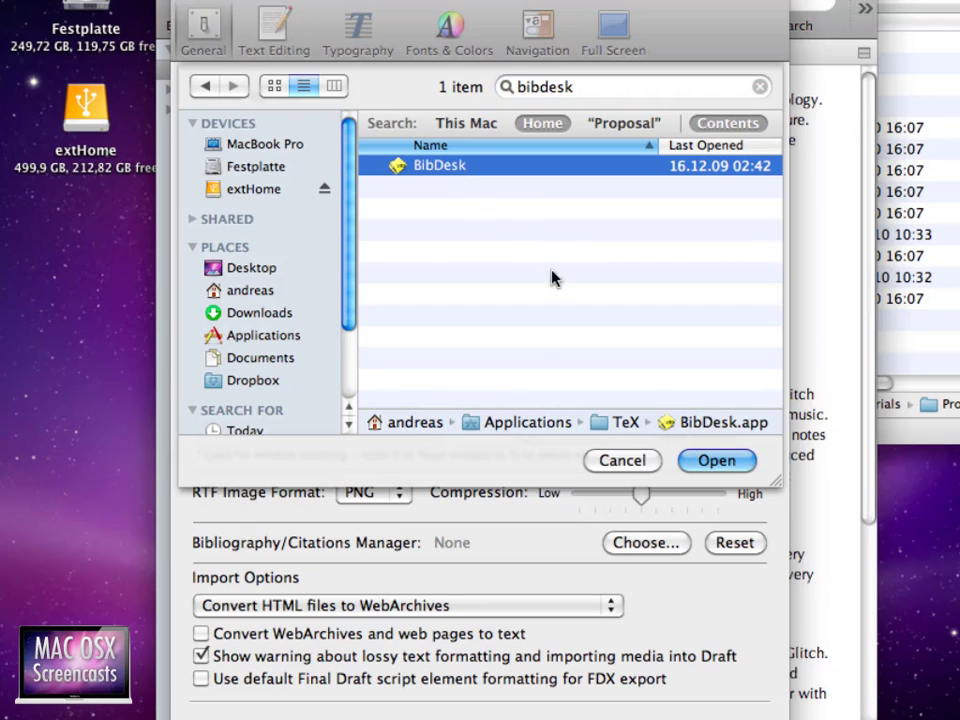
click(706, 464)
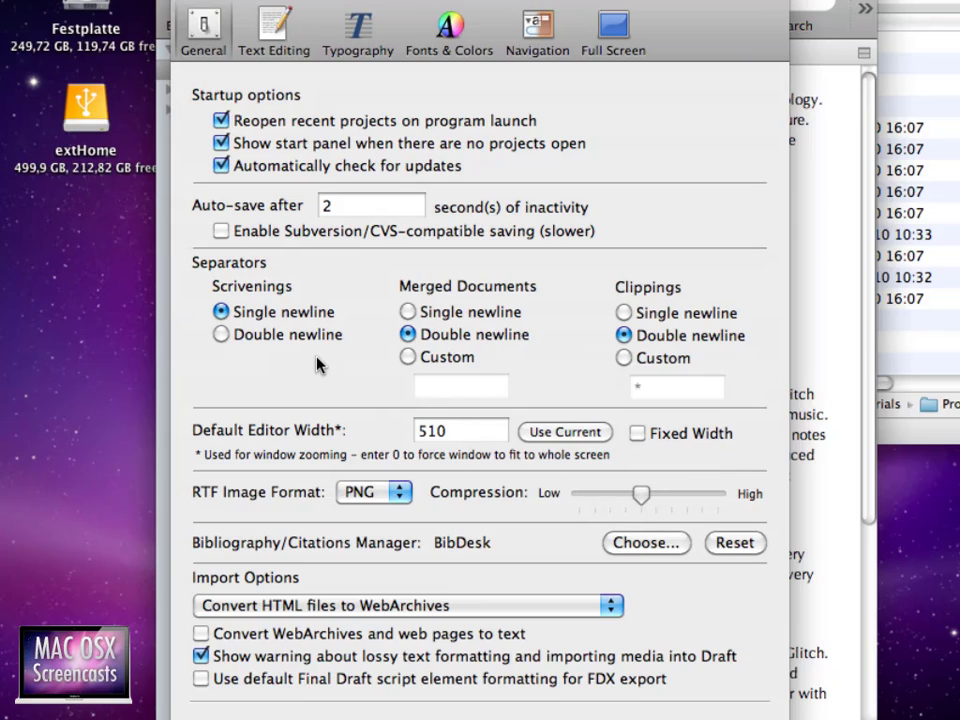
Step: Set the default main text font in the text editing preferences to Menlo Regular, 11 pt
click(263, 25)
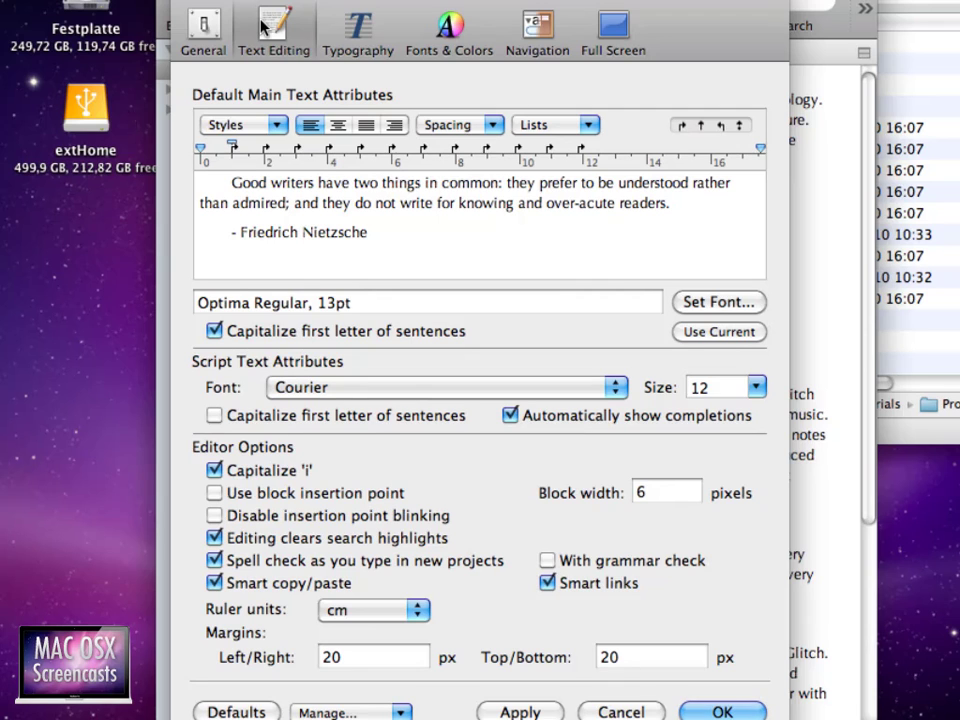
drag(728, 17, 940, 17)
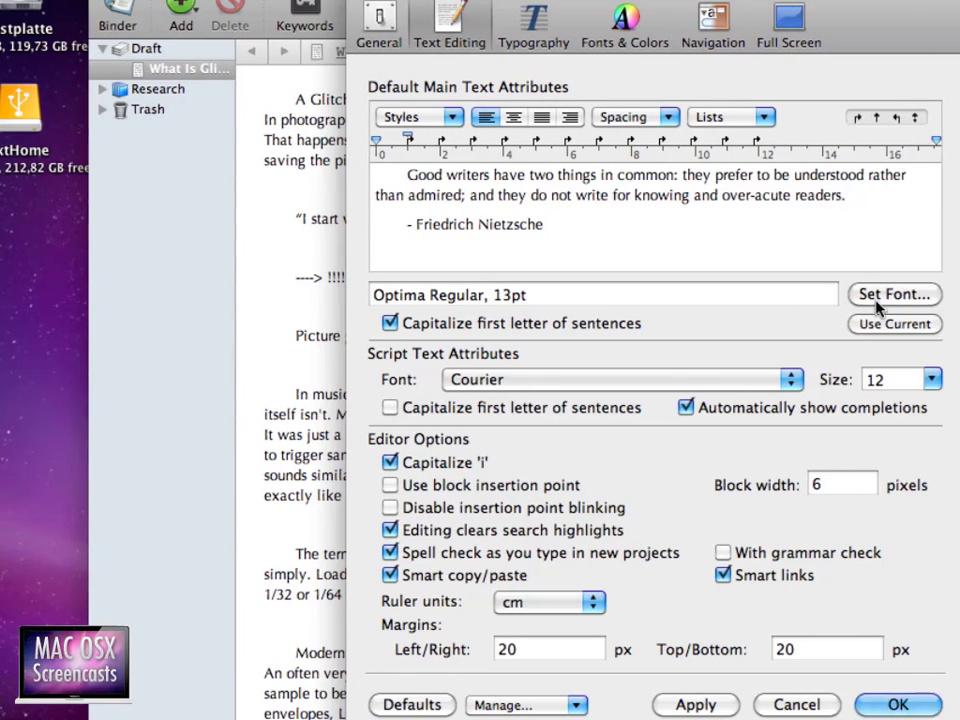
click(877, 303)
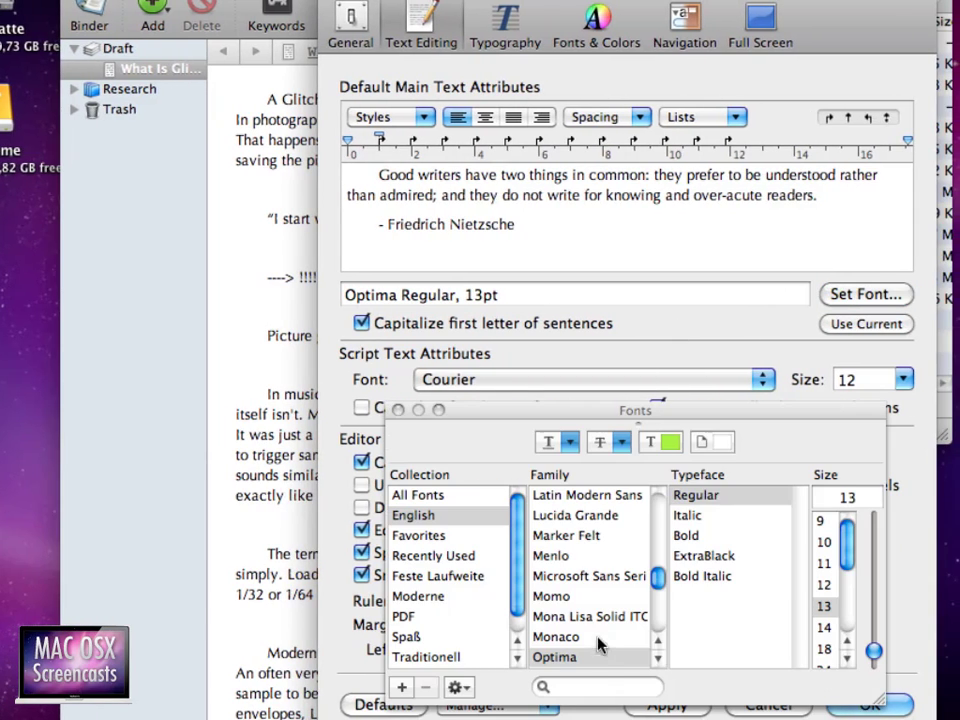
click(598, 686)
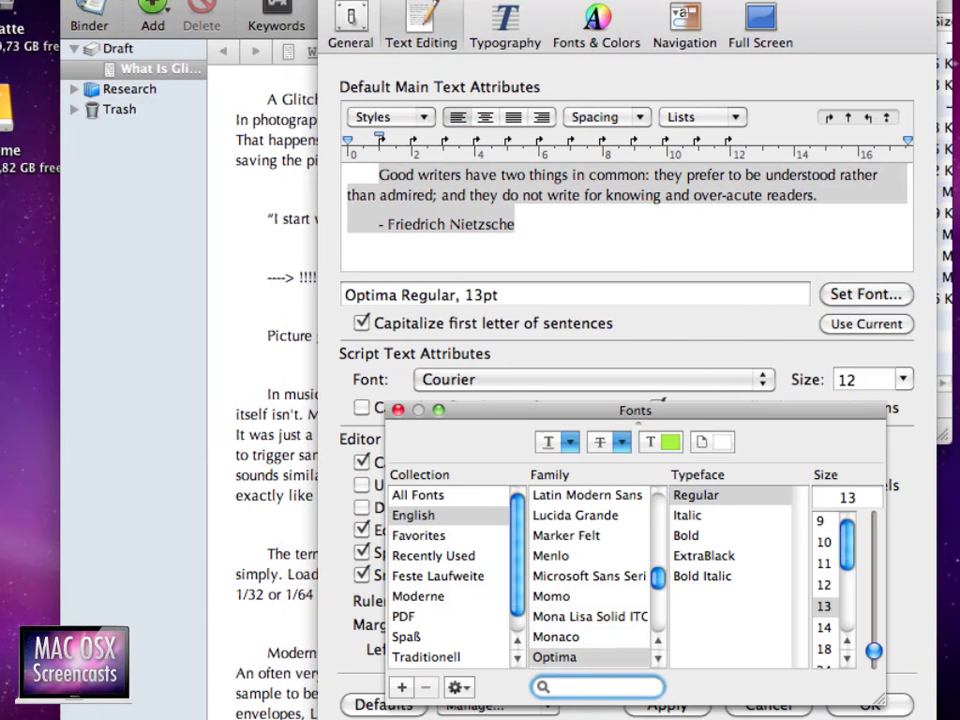
text(menlo)
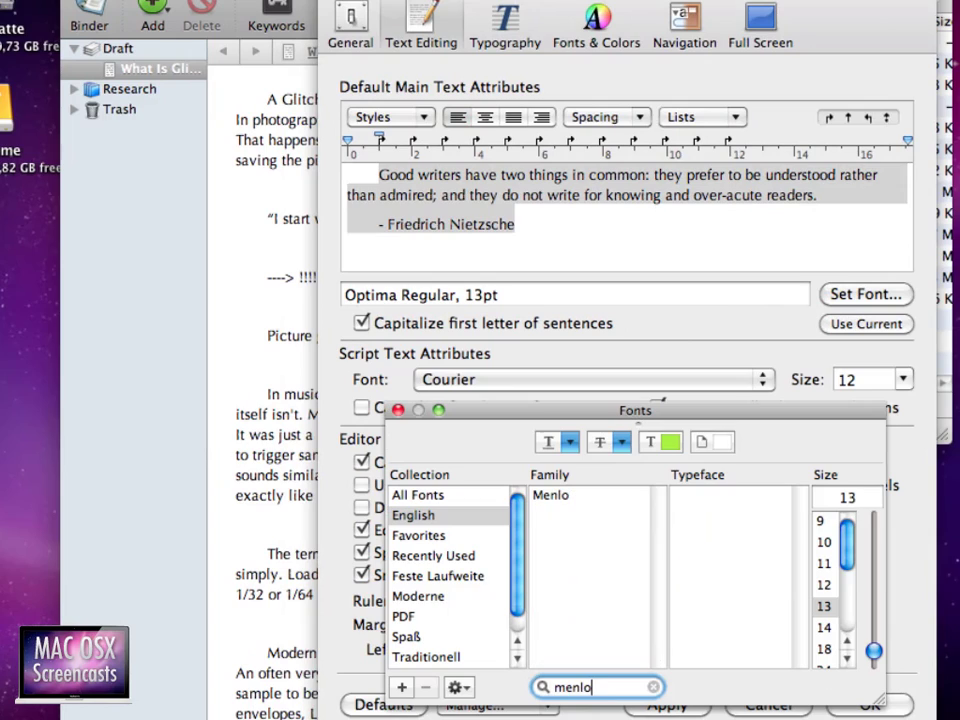
click(564, 497)
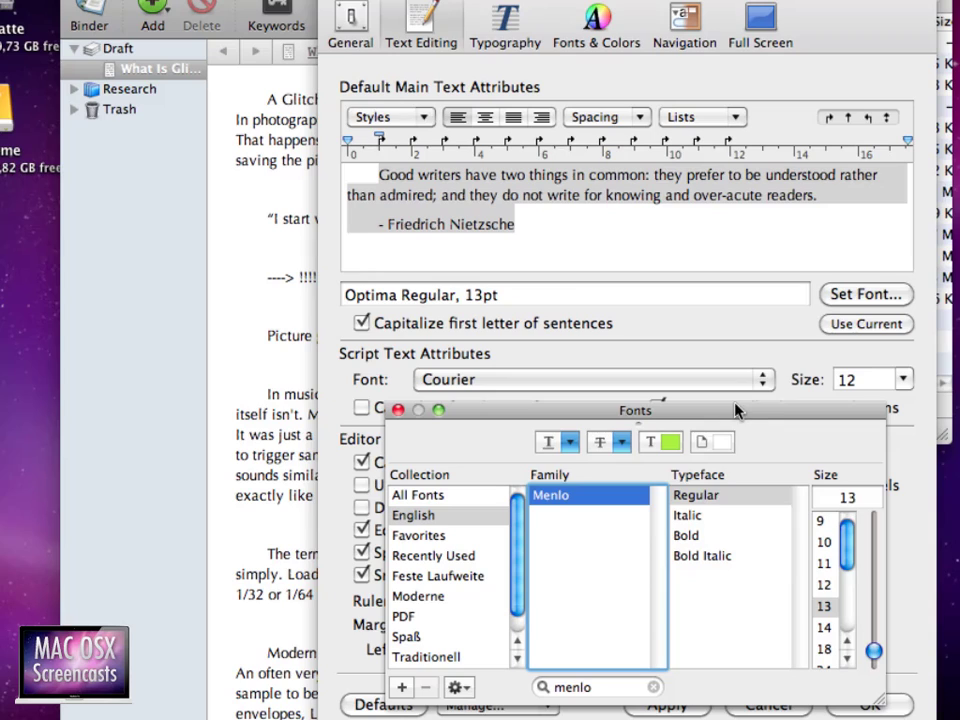
click(840, 296)
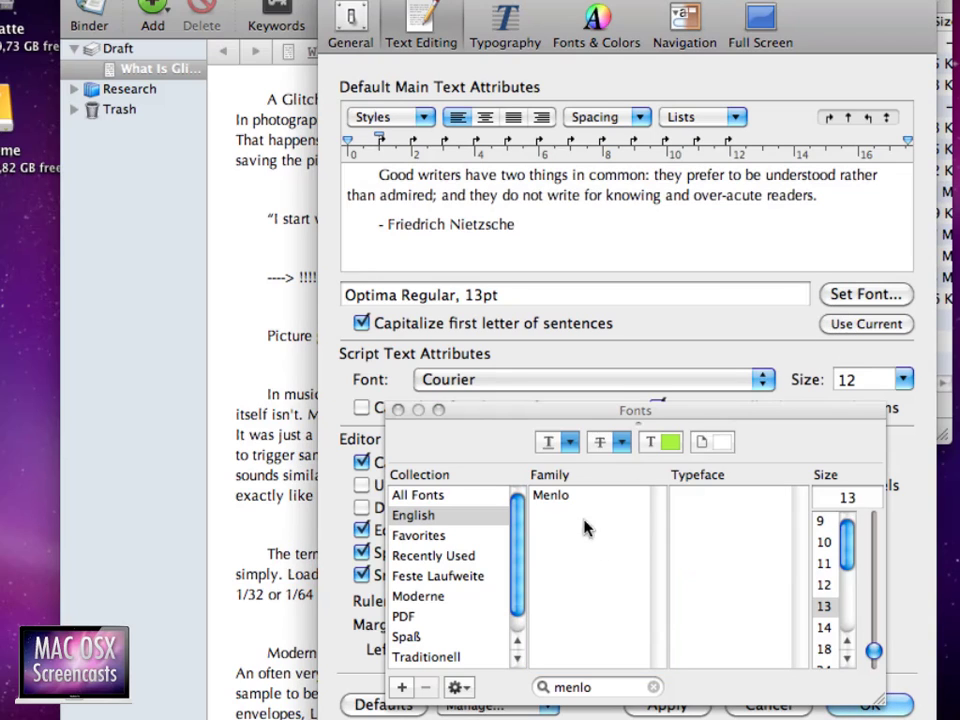
click(560, 496)
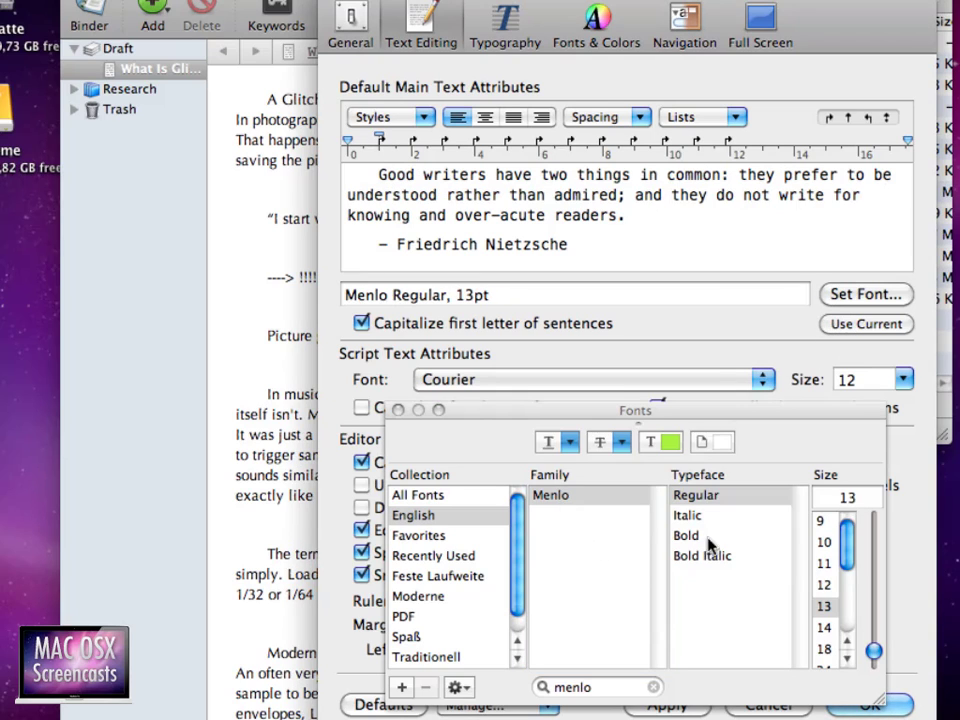
click(824, 564)
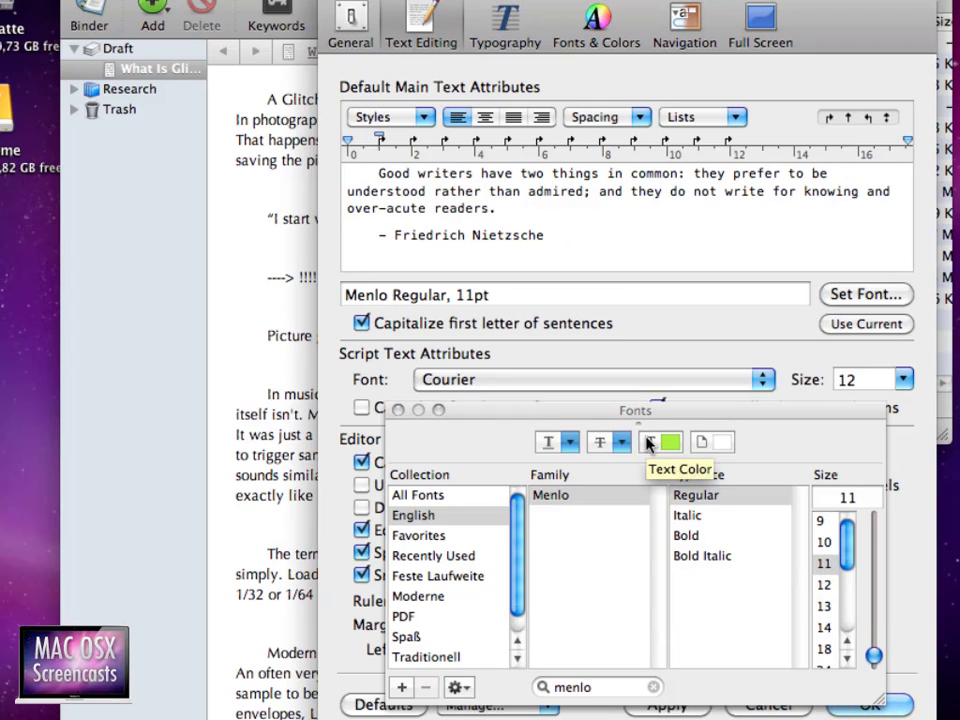
click(398, 410)
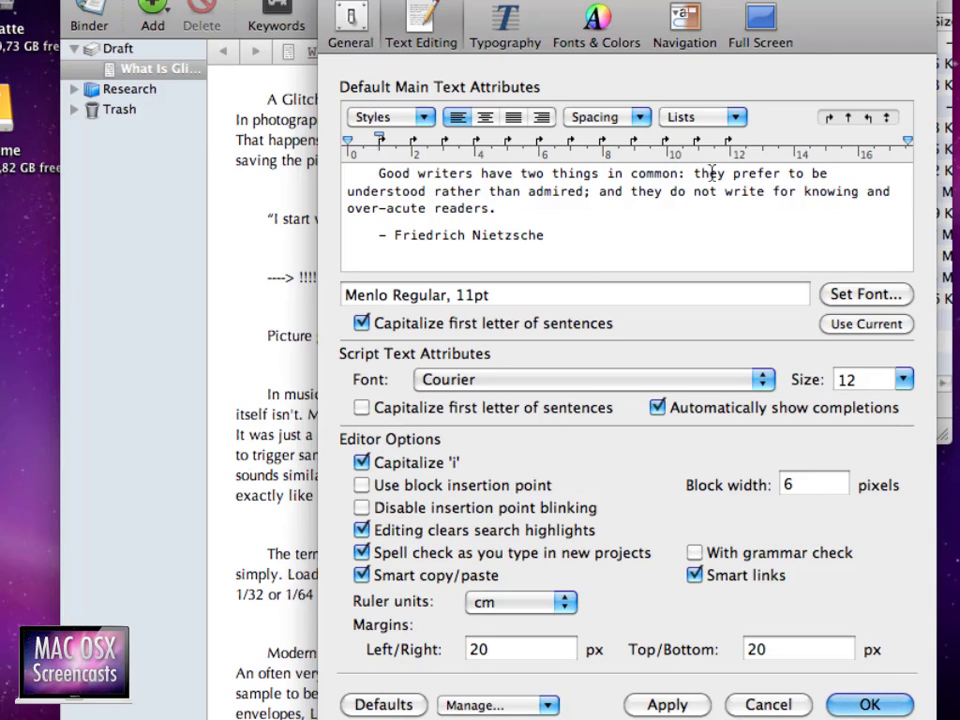
drag(833, 27, 606, 36)
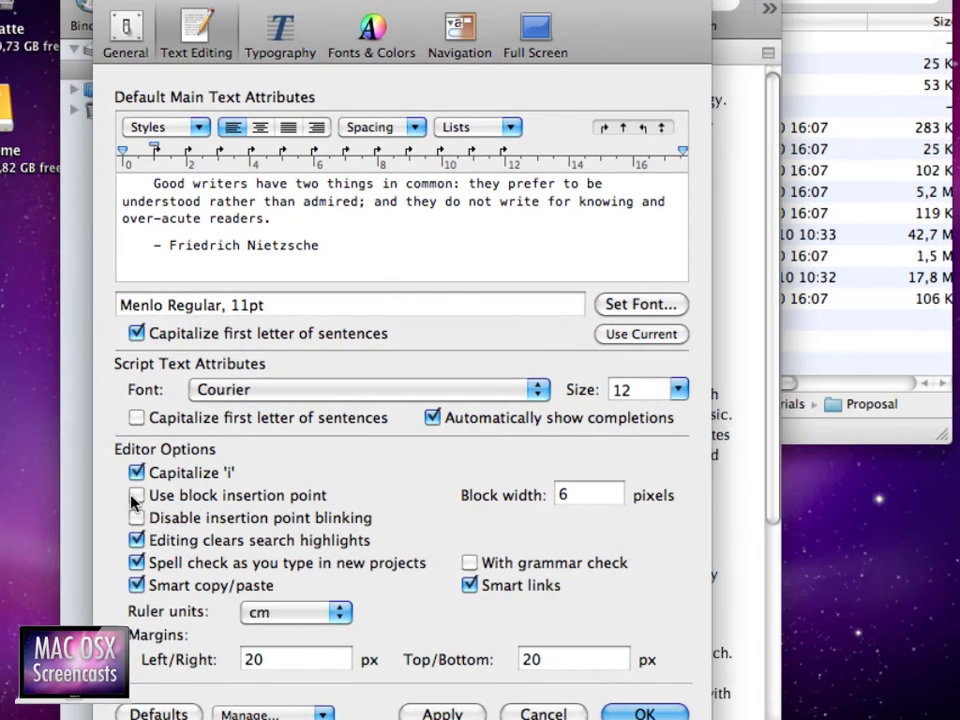
click(284, 420)
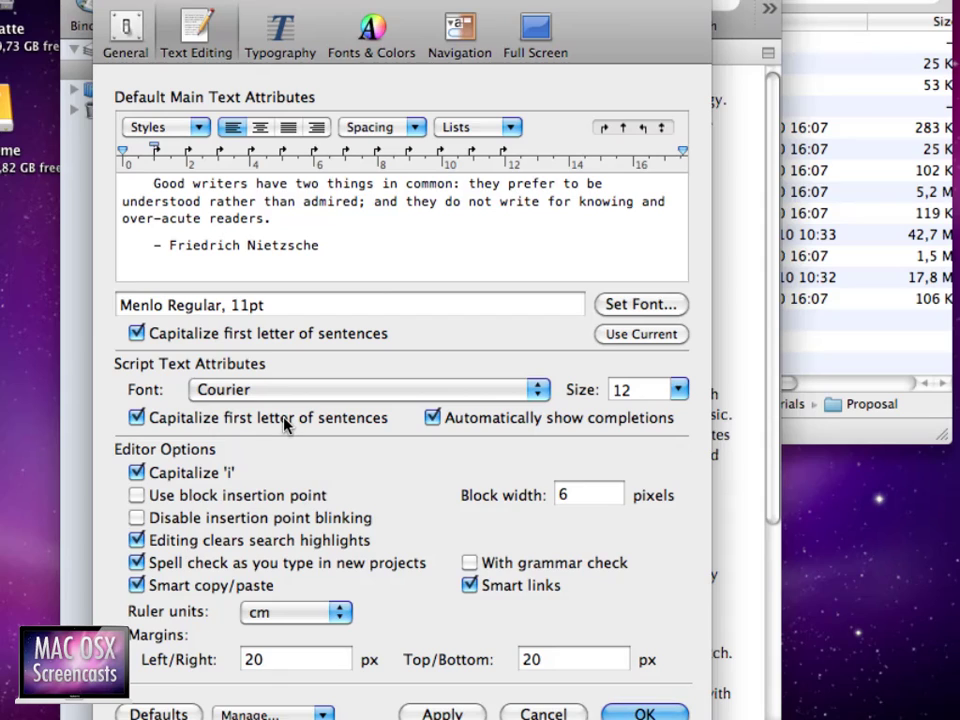
click(216, 420)
Step: In the typography preferences, disable typographer's quotes, em-dash replacement in general text, ellipsis replacement and smart symbols, and accept the preferences
click(285, 35)
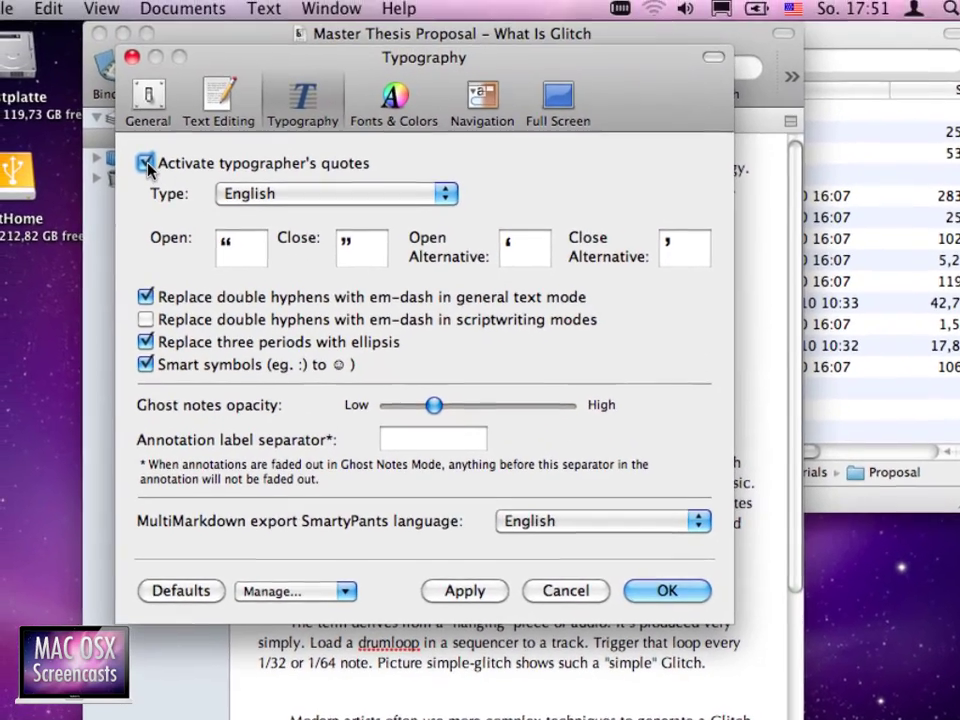
click(123, 95)
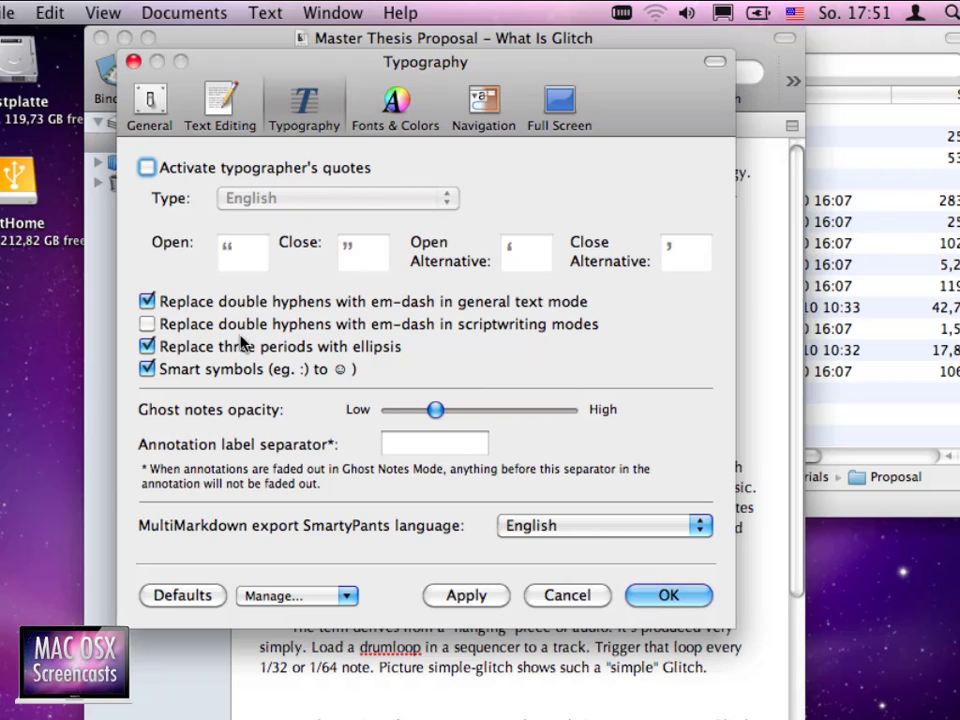
click(199, 305)
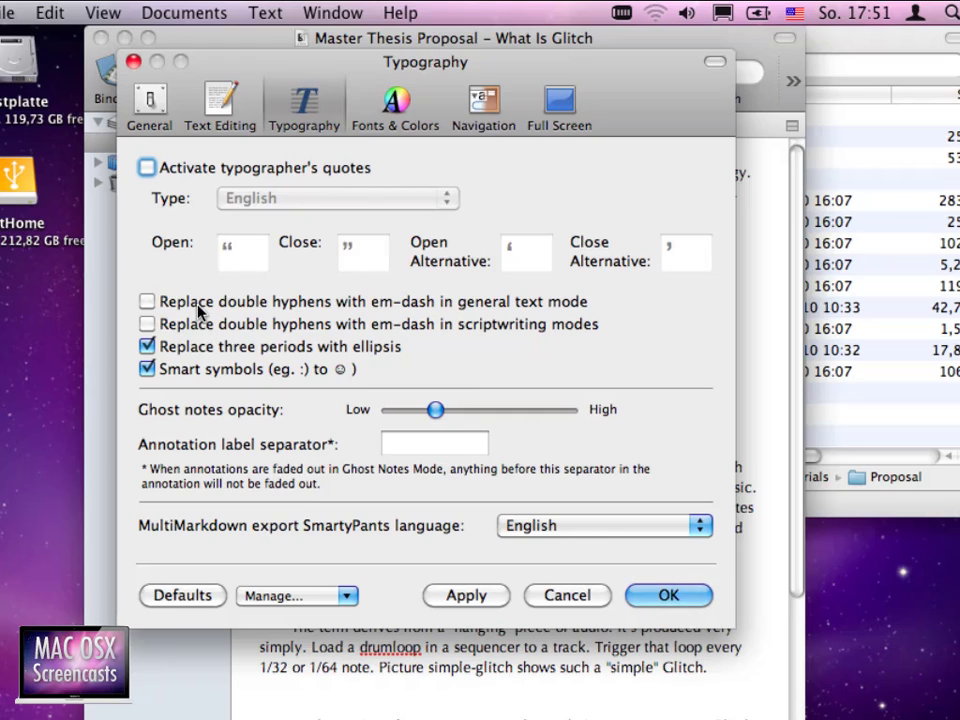
click(205, 369)
click(180, 347)
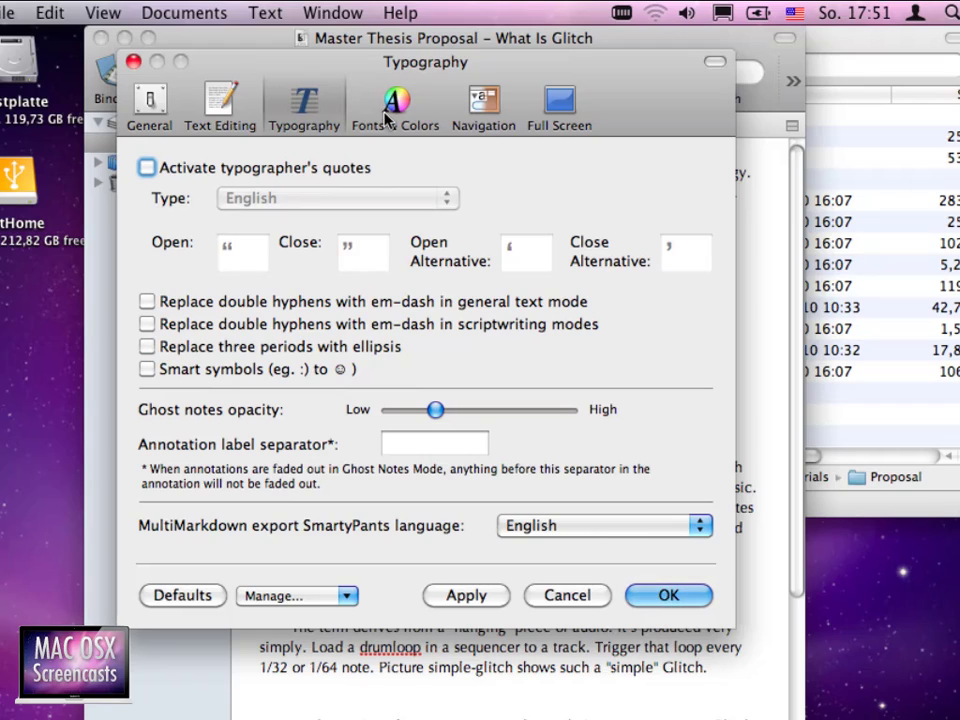
key(Return)
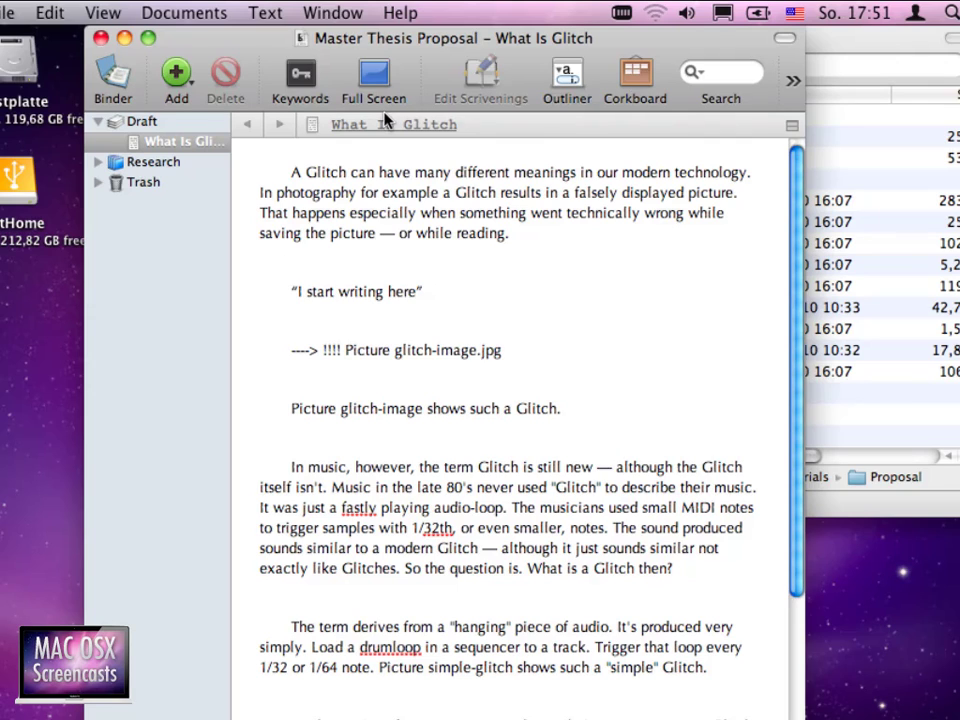
Step: Delete the quoted test paragraph "I start writing here" above the glitch-image.jpg placeholder line
key(super+Right)
key(super+BackSpace)
key(BackSpace)
key(BackSpace)
key(BackSpace)
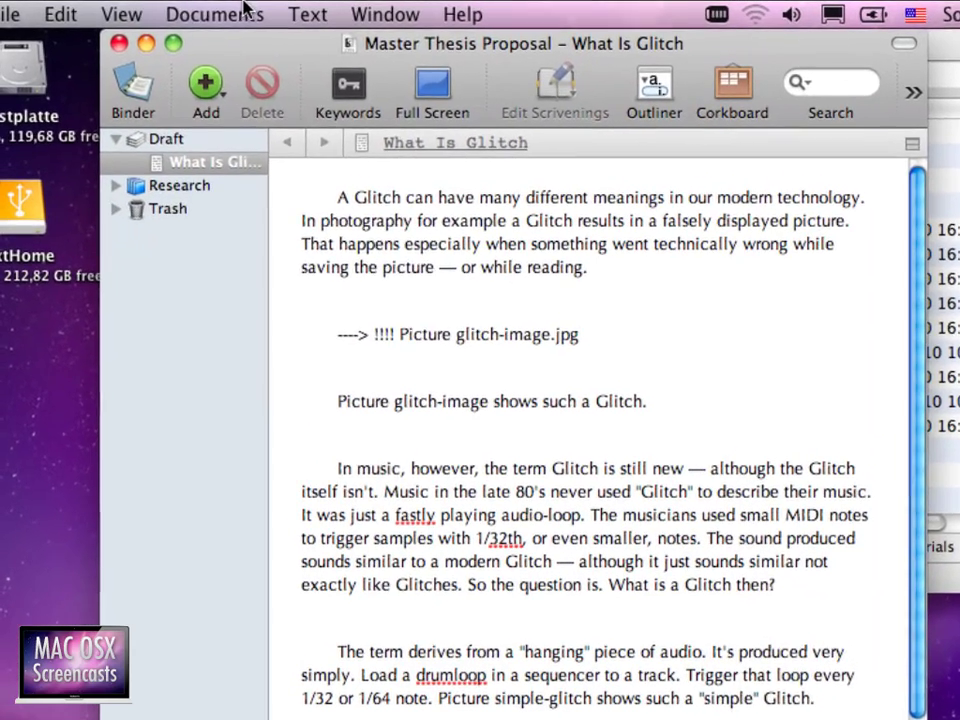
Step: Convert the formatting of the What Is Glitch document to the default text style
click(211, 10)
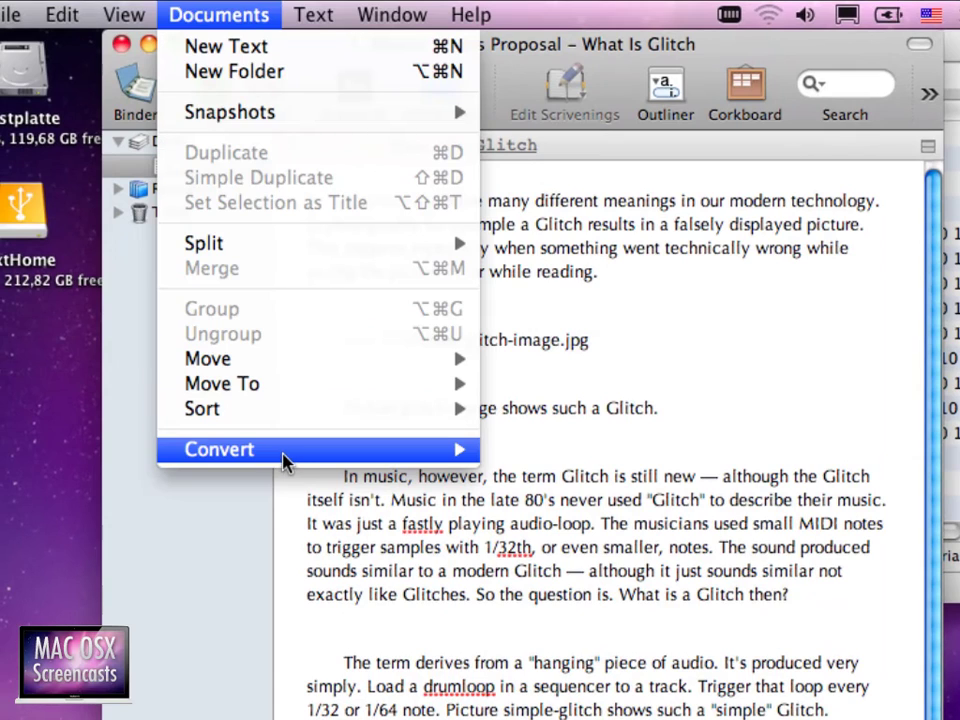
mouse_move(285, 463)
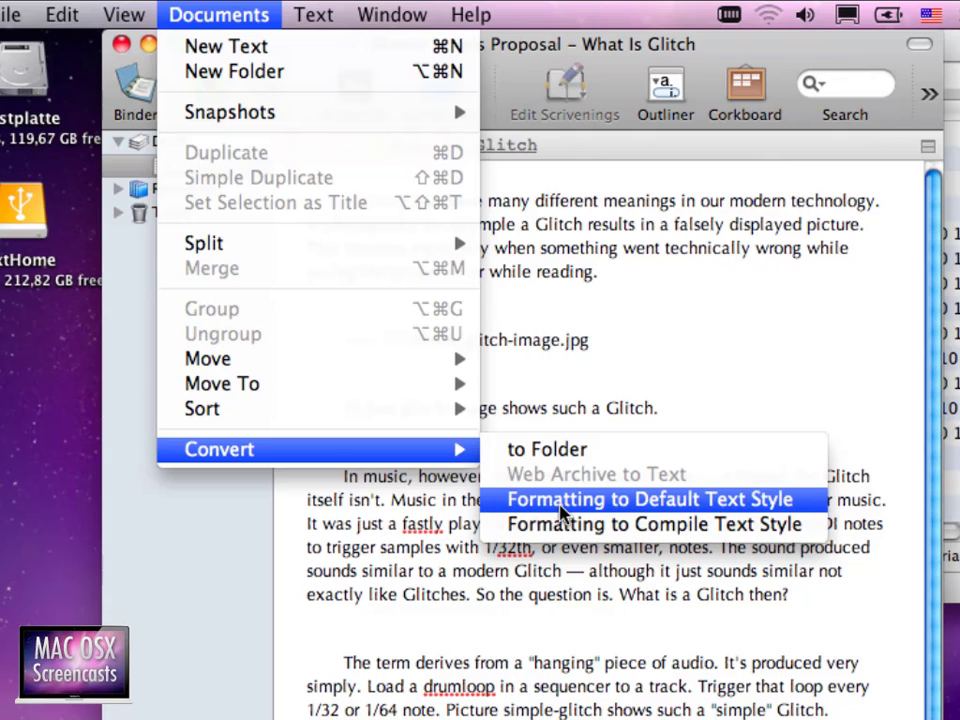
click(562, 512)
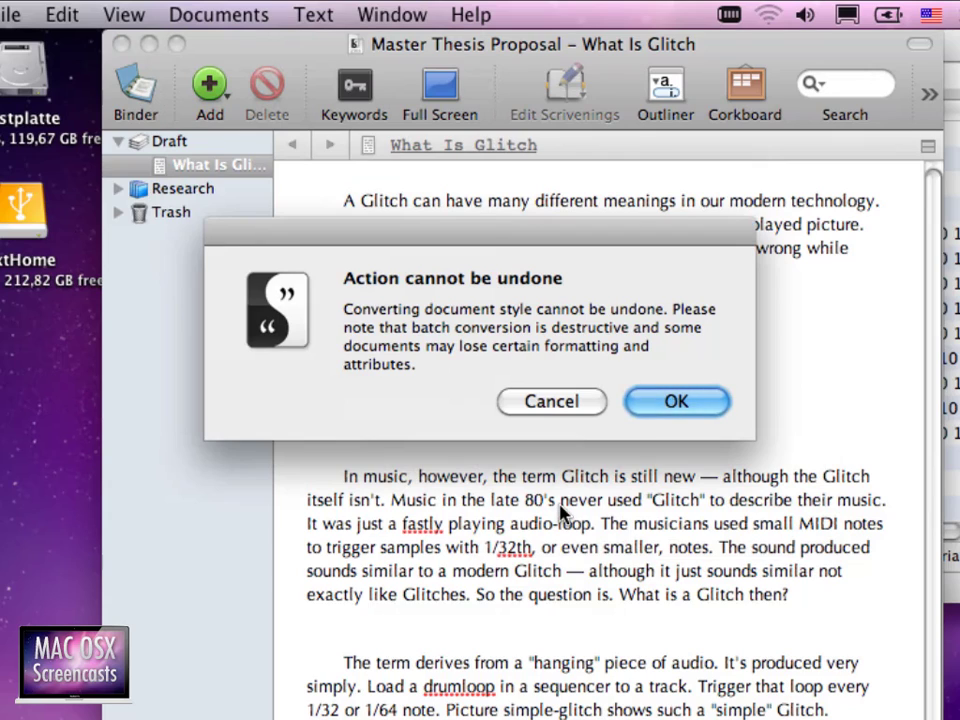
key(Return)
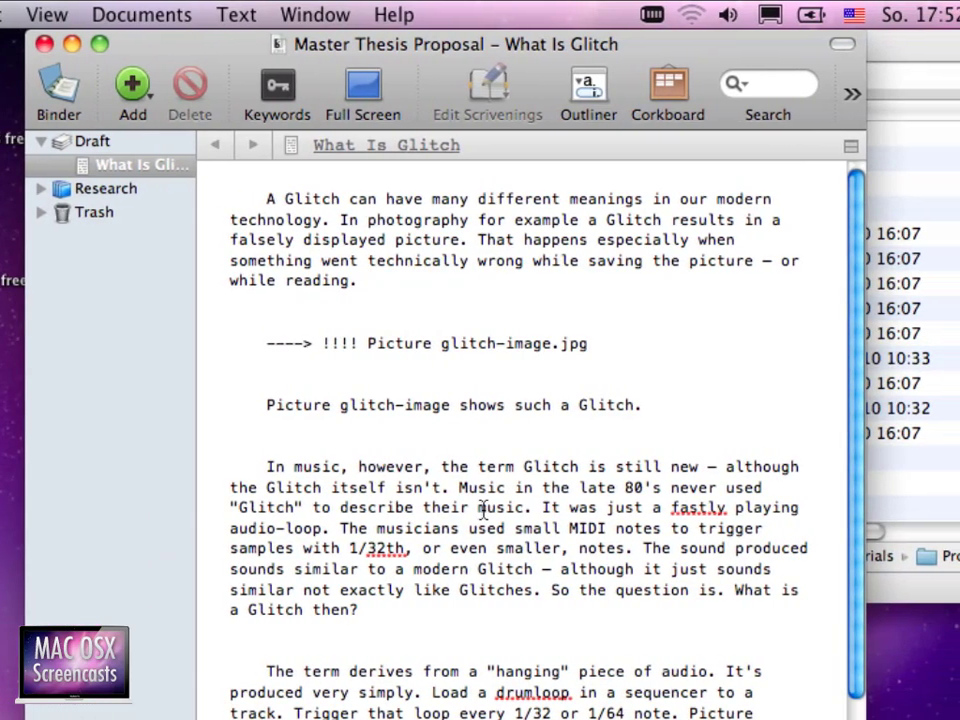
Step: Select the whole placeholder line "----> !!!! Picture glitch-image.jpg" in the What Is Glitch document
key(Down)
key(Down)
key(Down)
key(Down)
key(Left)
key(shift+super+Left)
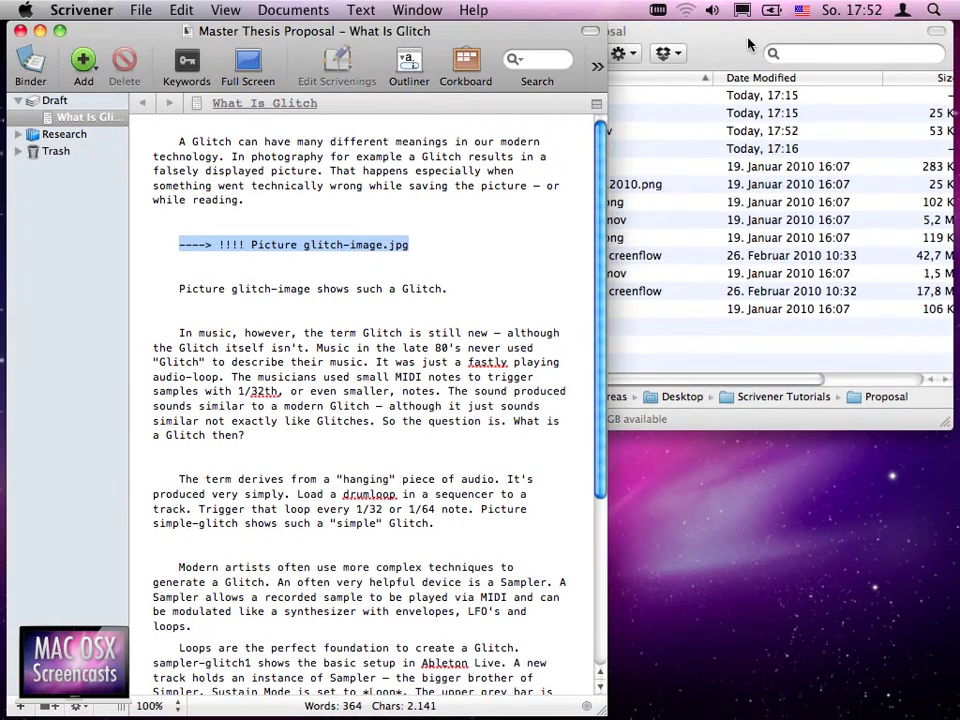
Step: Switch to Finder, check the Proposal folder's contents and preview glitch-image.jpg from the pics folder
click(748, 45)
click(478, 152)
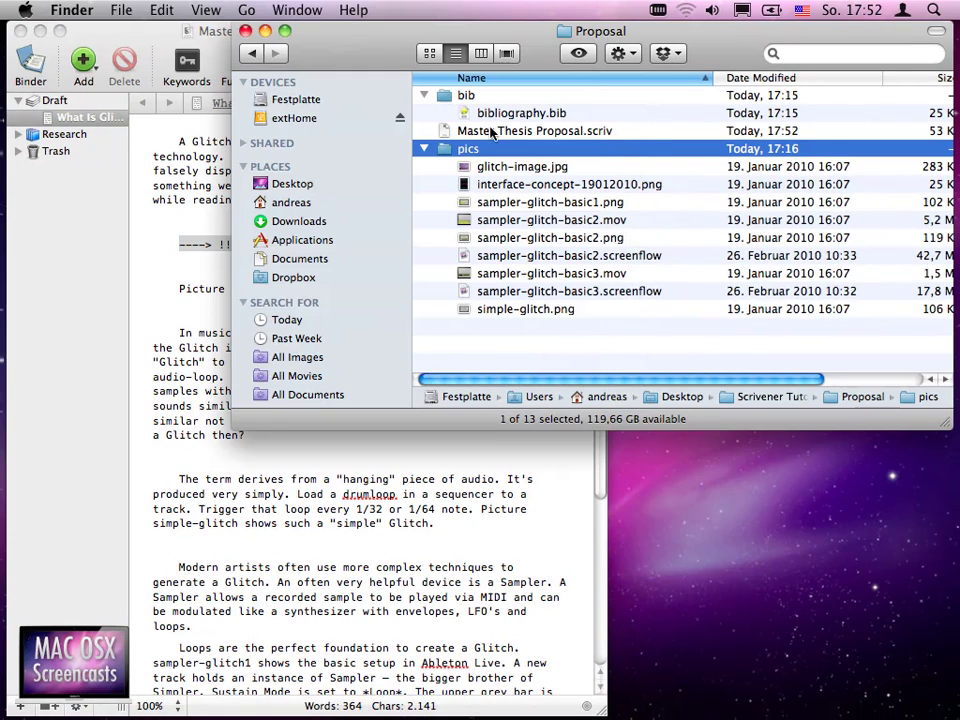
click(490, 131)
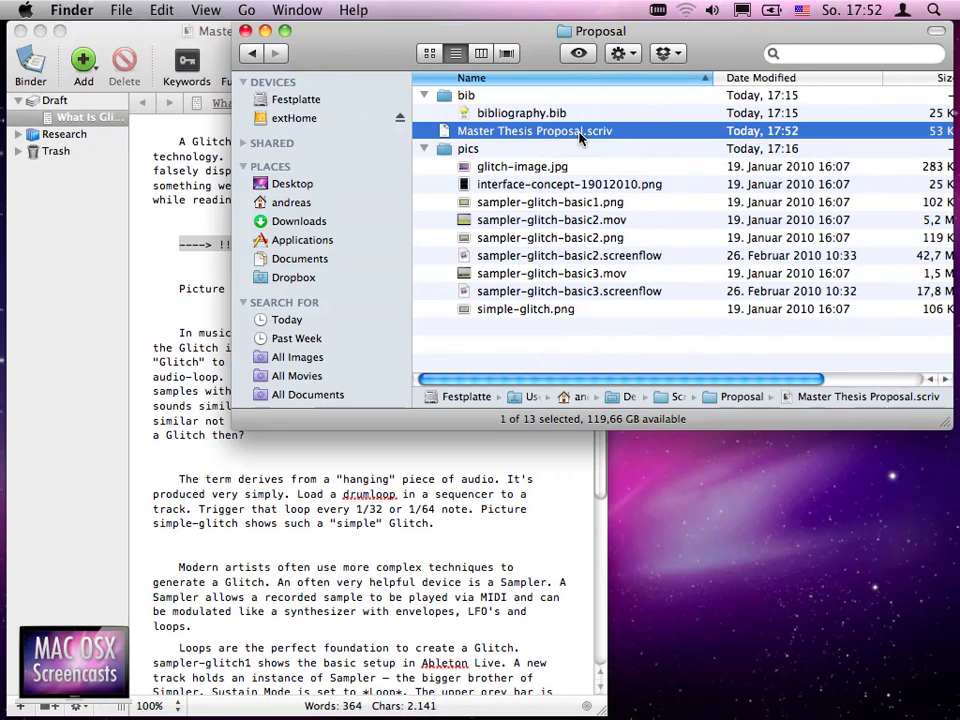
click(446, 149)
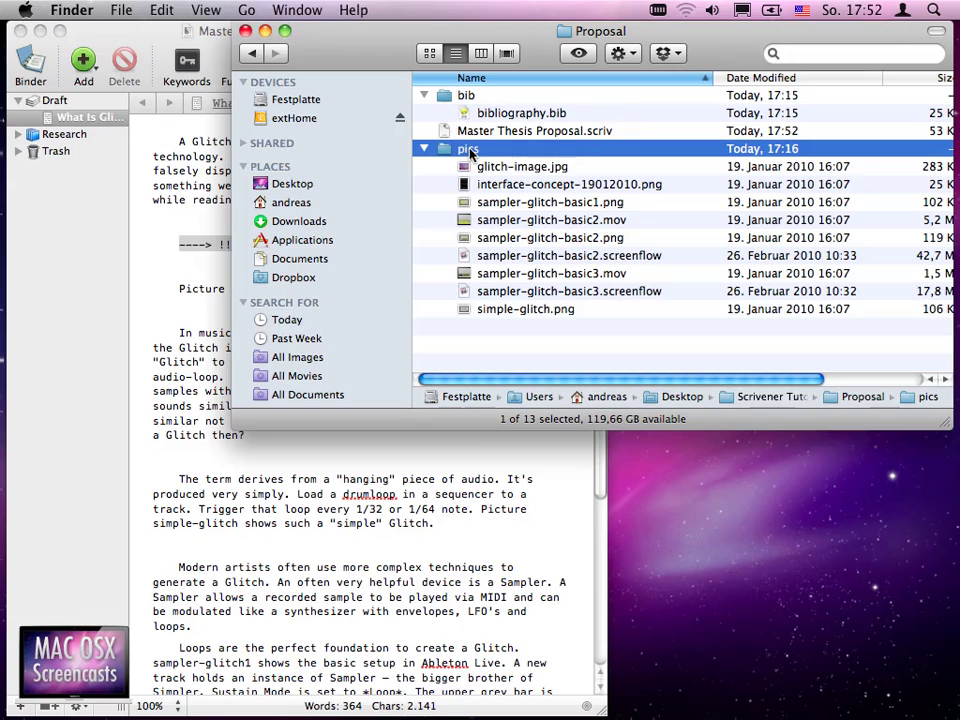
click(561, 167)
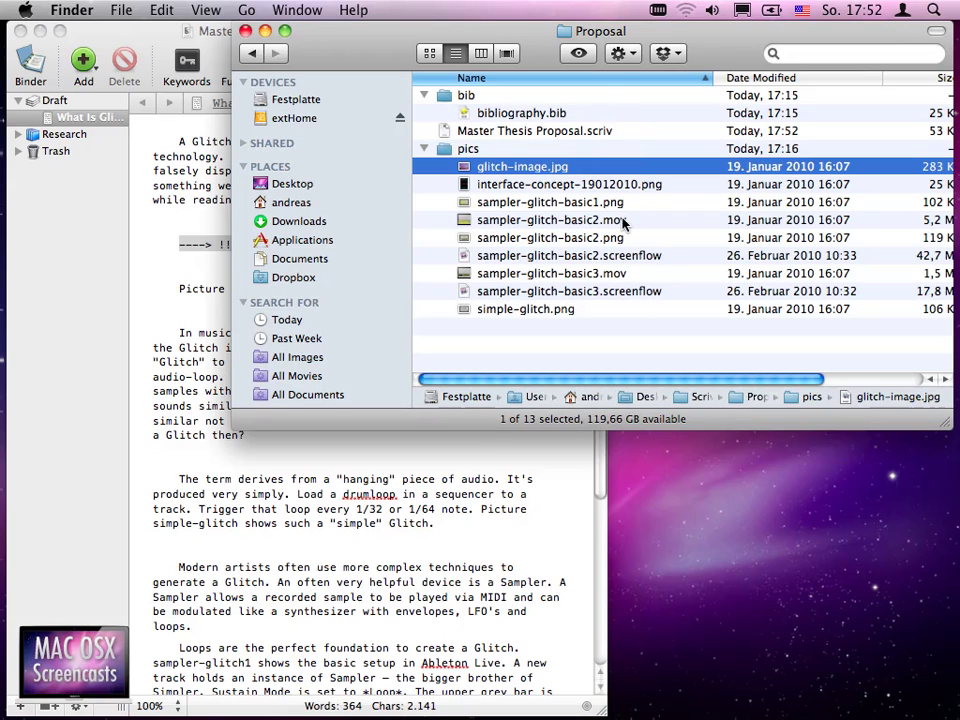
key(space)
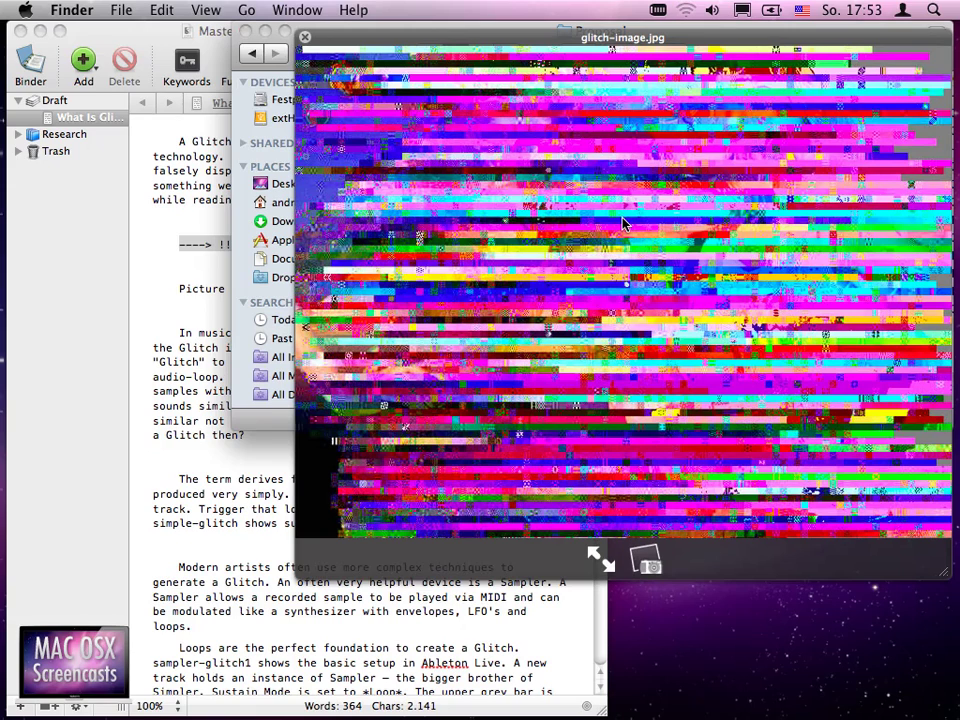
key(space)
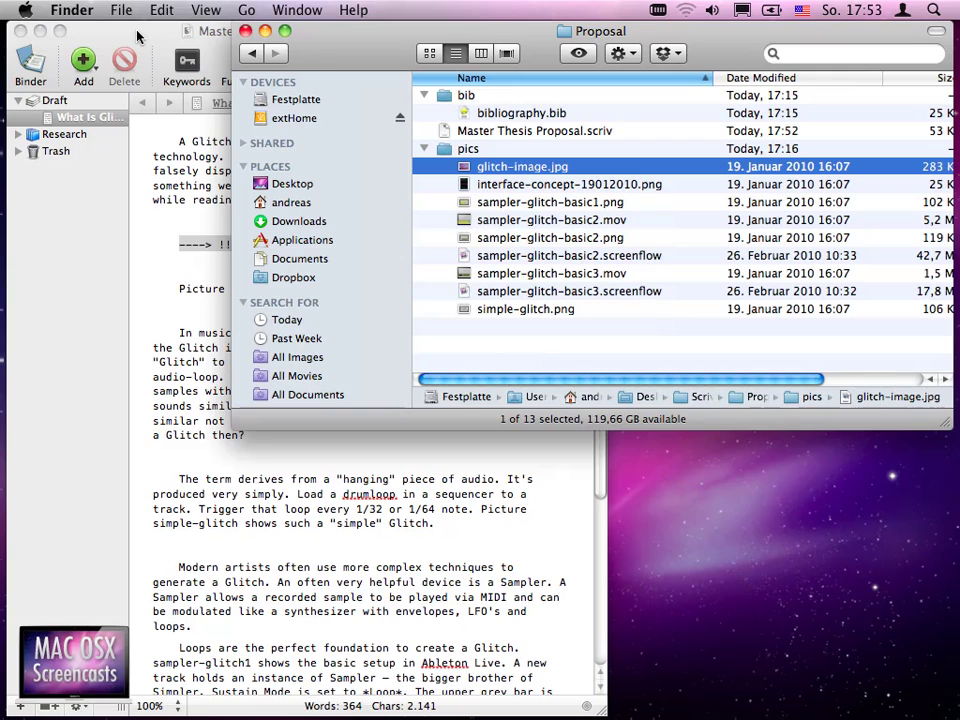
Step: Switch to Scrivener and replace the selected glitch-image placeholder line with the path "Pics/glitch-image.jpg", moving the window to reveal the Finder file list
click(137, 36)
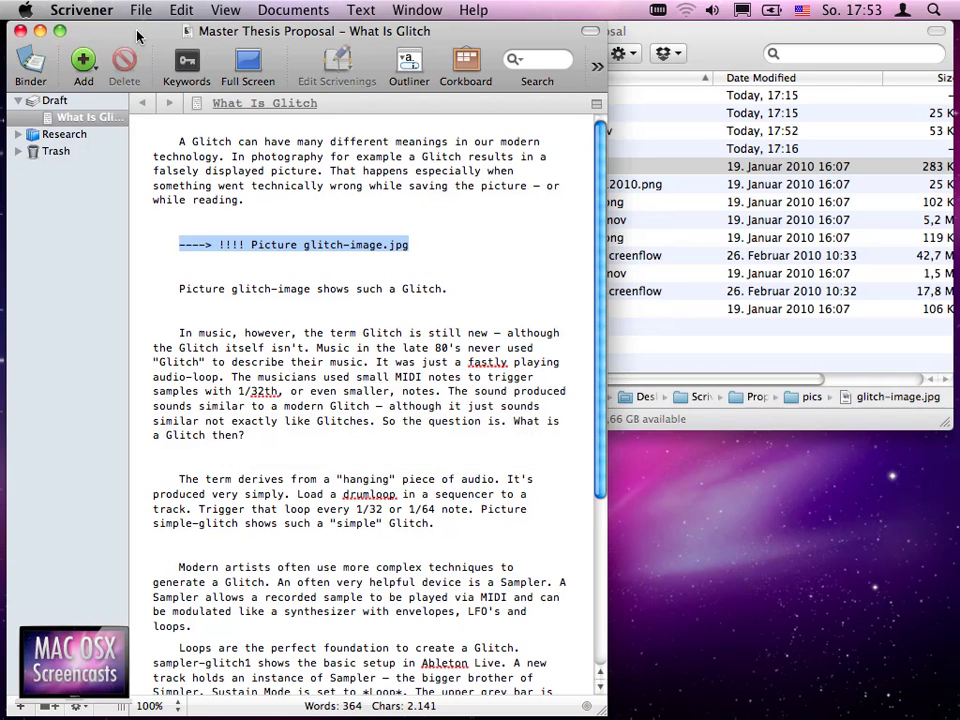
key(BackSpace)
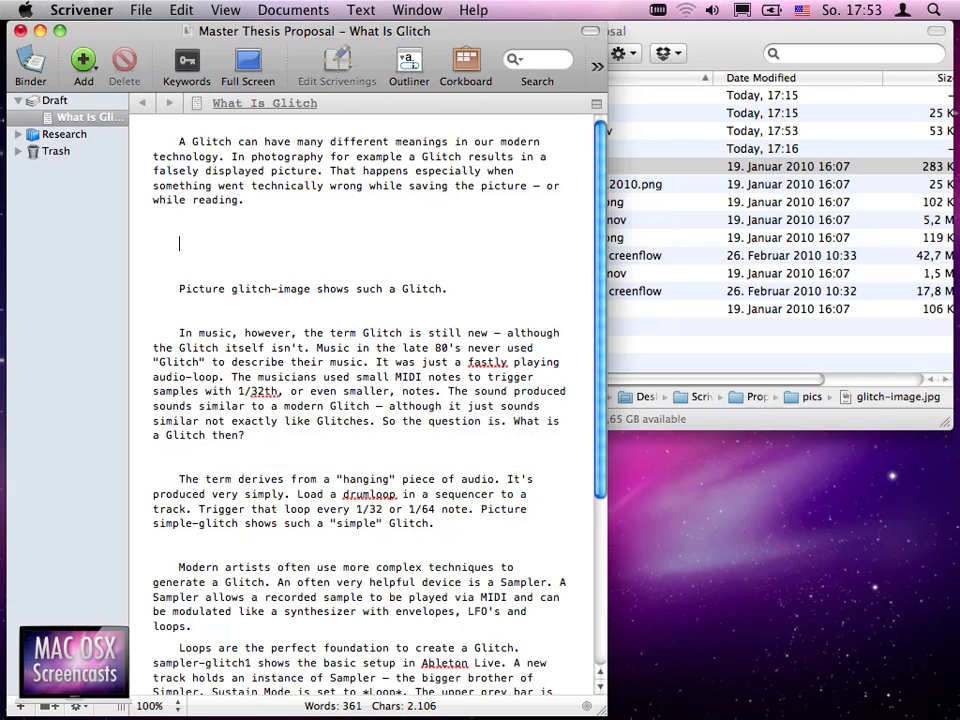
drag(138, 36, 418, 200)
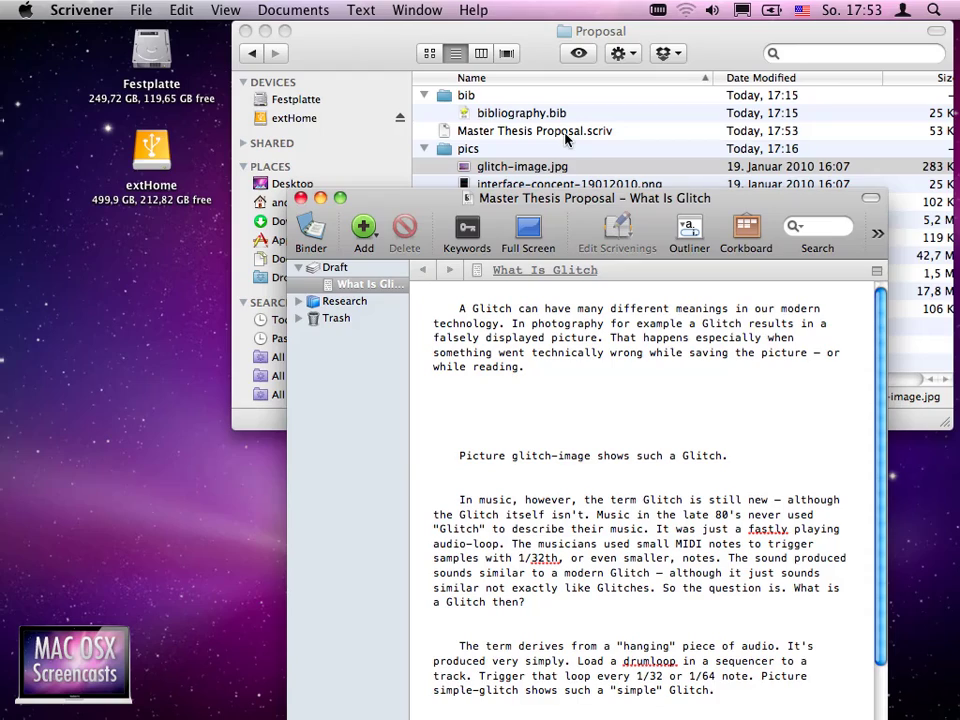
text(Pics/)
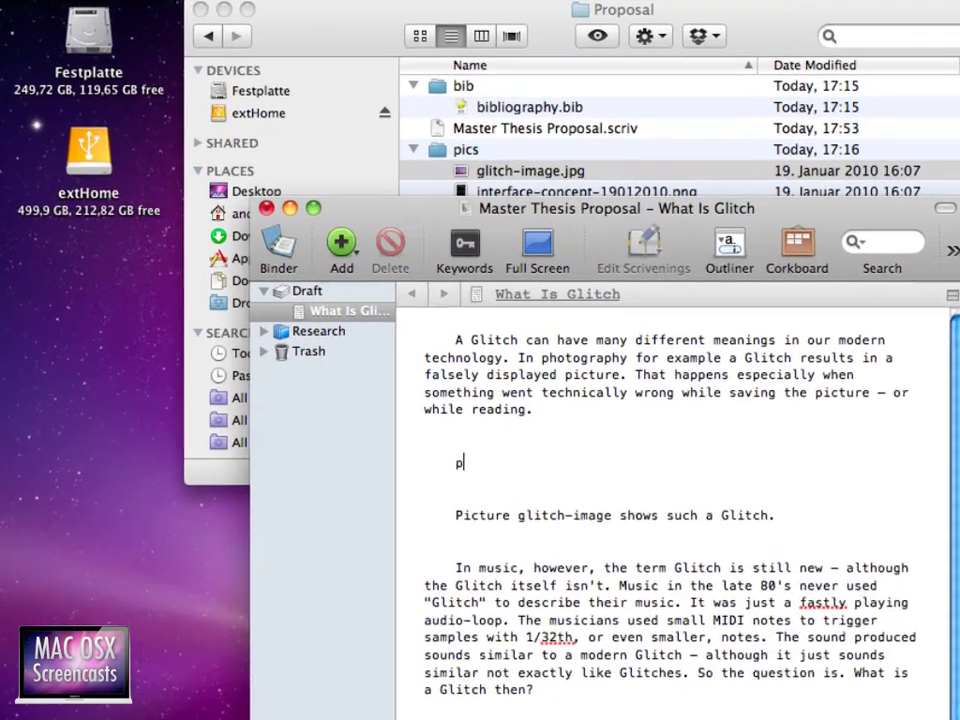
text(gli)
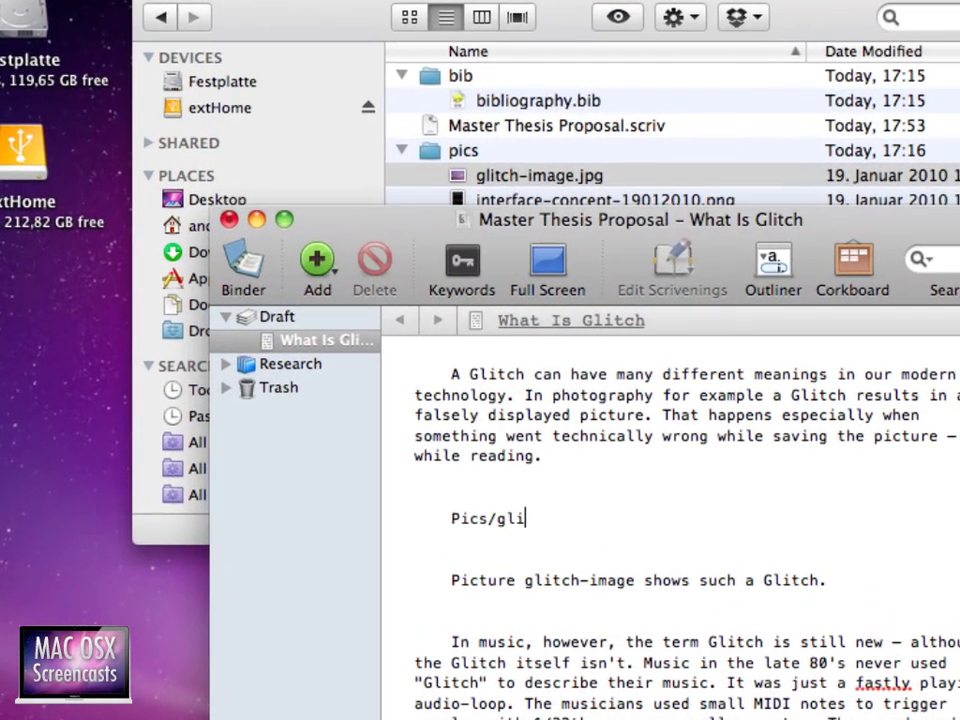
text(tch-image.jpg)
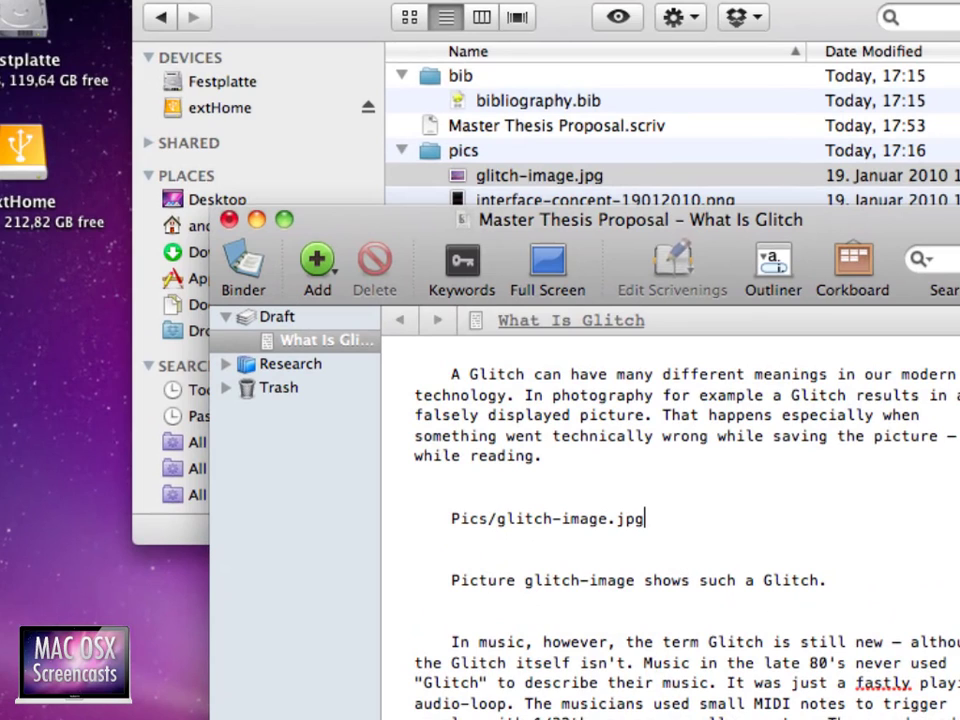
Step: Change the path's first letter to lowercase and insert an empty Markdown image tag "![]()" in front of pics/glitch-image.jpg
key(super+Left)
key(shift+Right)
text(p)
text(![]()
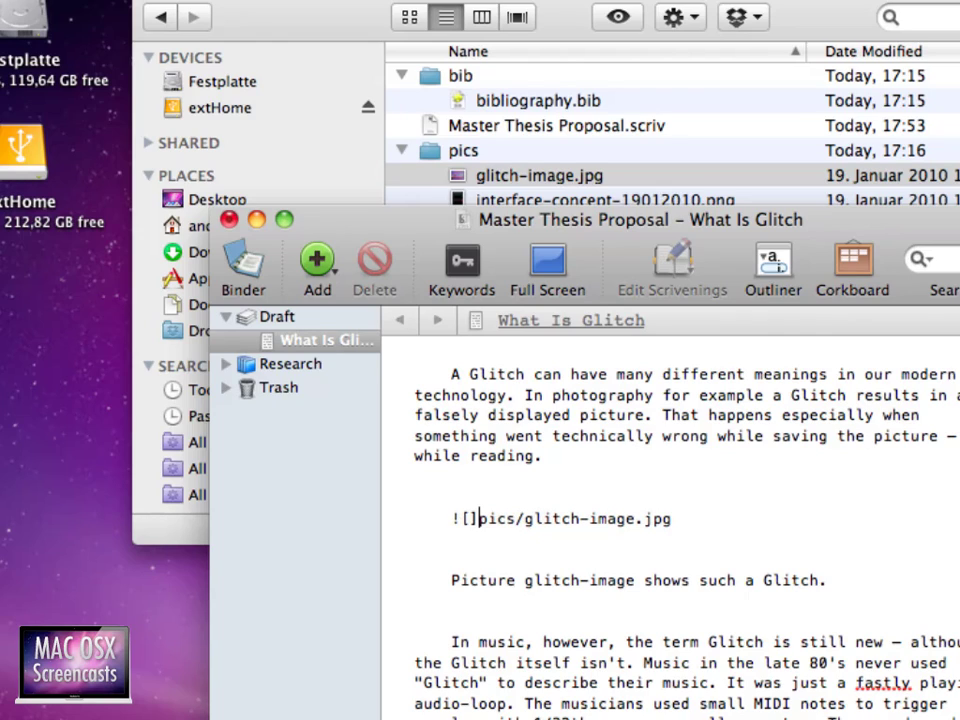
text())
Step: Enter "Glitch Image" as the alternative text between the square brackets of the Markdown image tag
key(Left)
key(Left)
key(Left)
key(Left)
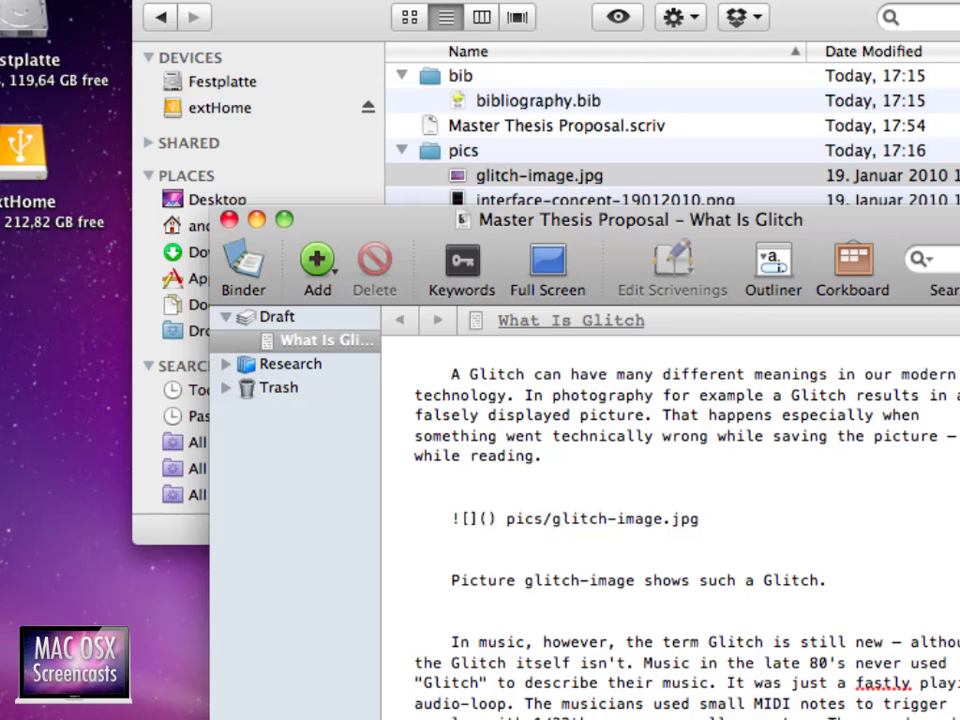
text(Glitch )
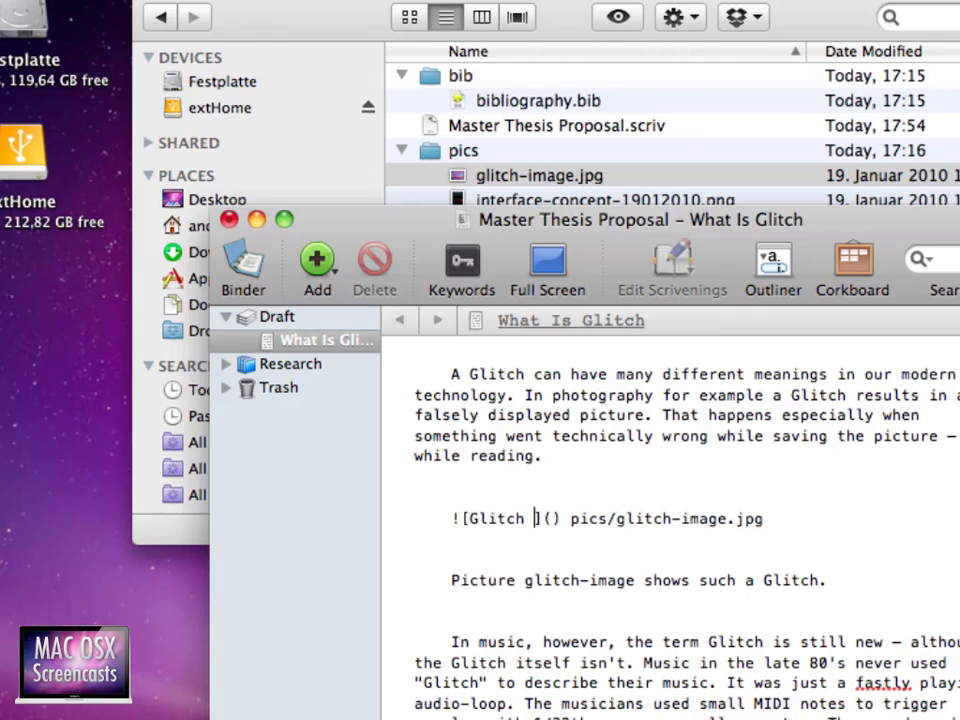
text(Image)
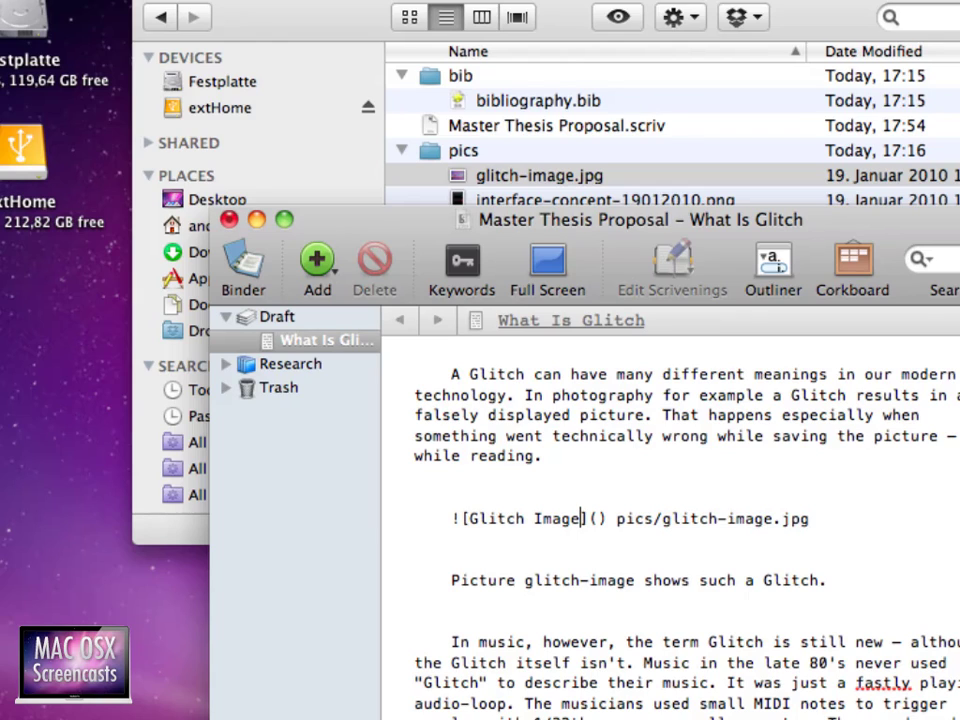
Step: Move the path pics/glitch-image.jpg into the parentheses of the Markdown image tag and remove the leftover space
key(Right)
key(Right)
key(Right)
key(Right)
key(super+shift+Right)
key(super+x)
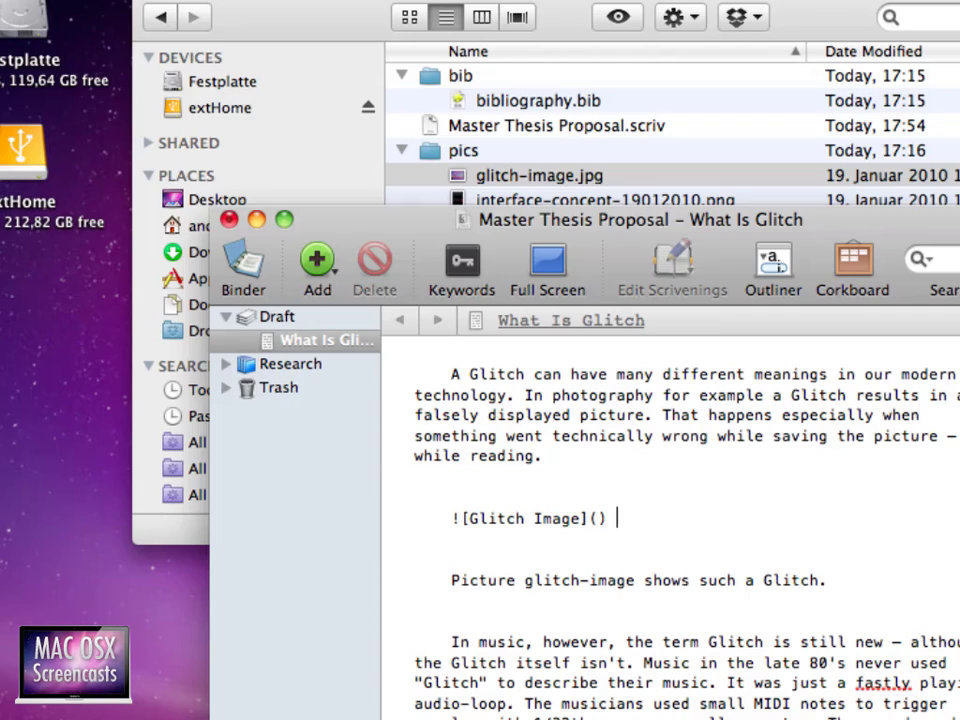
key(BackSpace)
key(Left)
key(super+v)
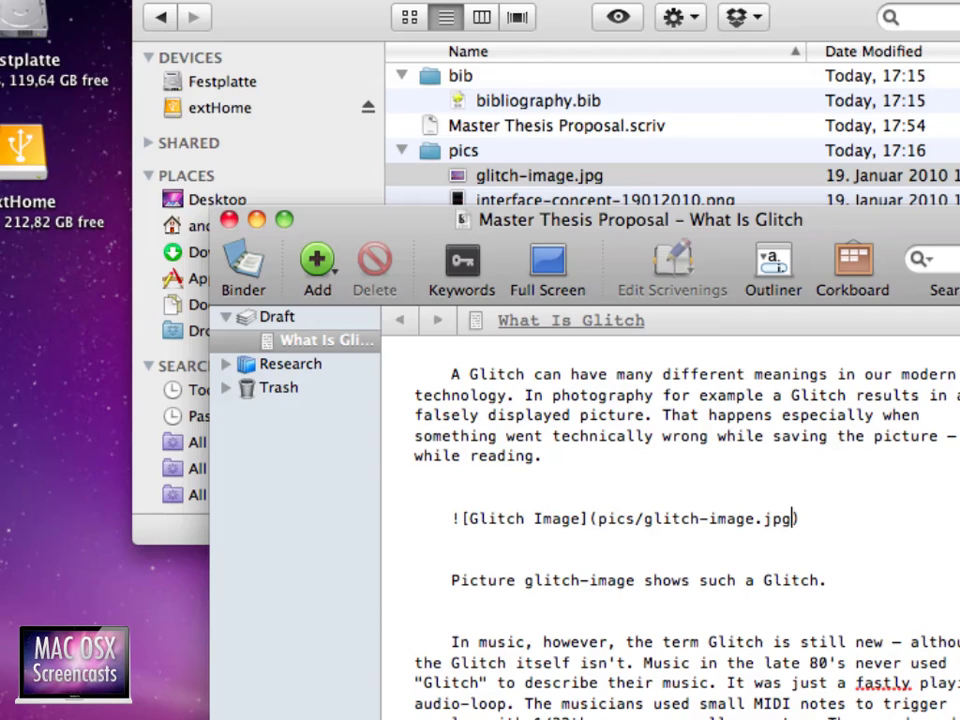
Step: Add the quoted title "A picture showing a graphical glitch." after the image path inside the parentheses
text("")
click(812, 518)
text(A picture sho)
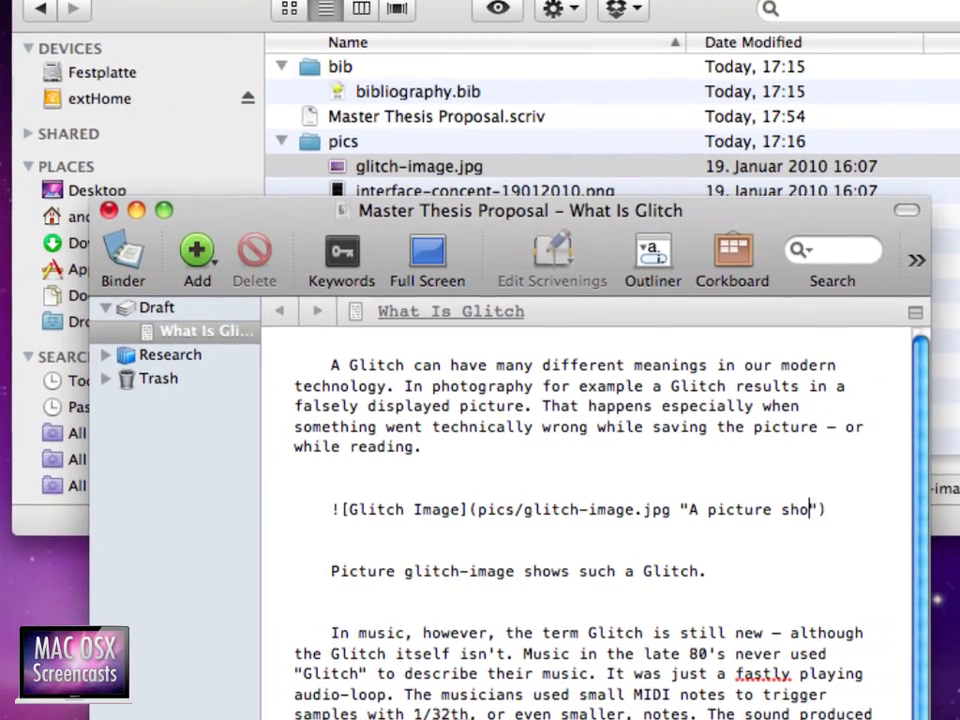
text(wing a graphical )
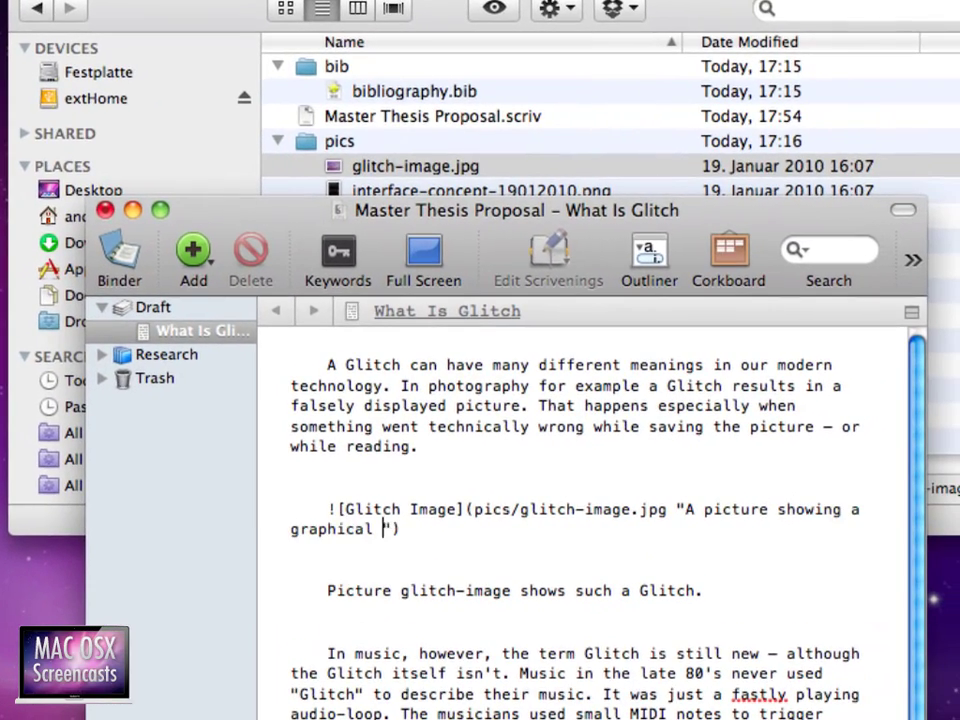
text(glitch.)
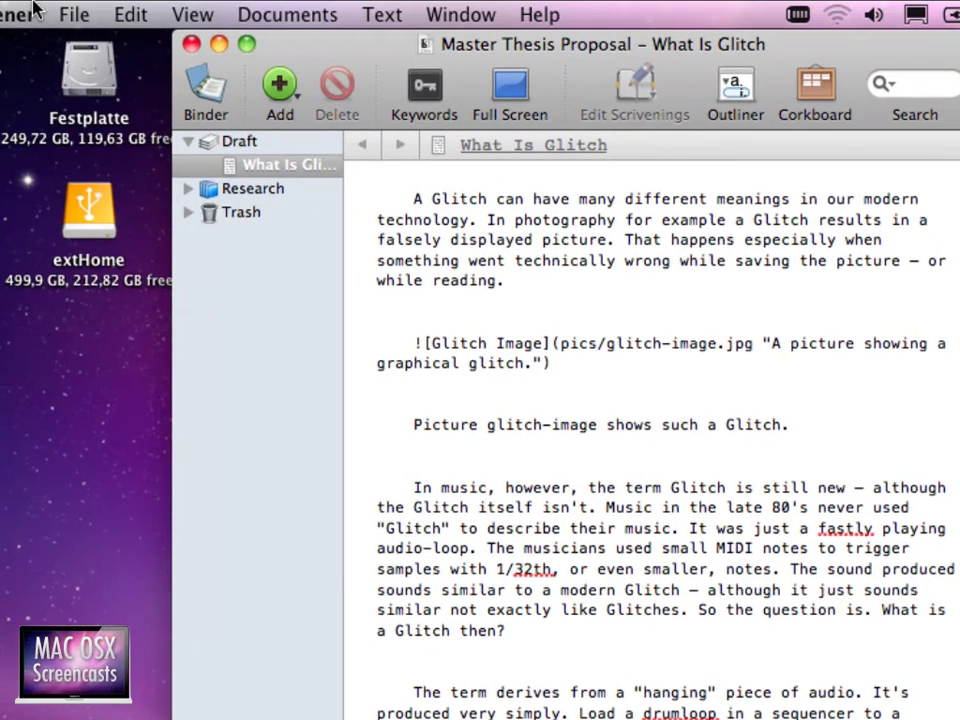
Step: Open the Compile Draft settings, include titles for files, and bring up the export format choices
click(70, 13)
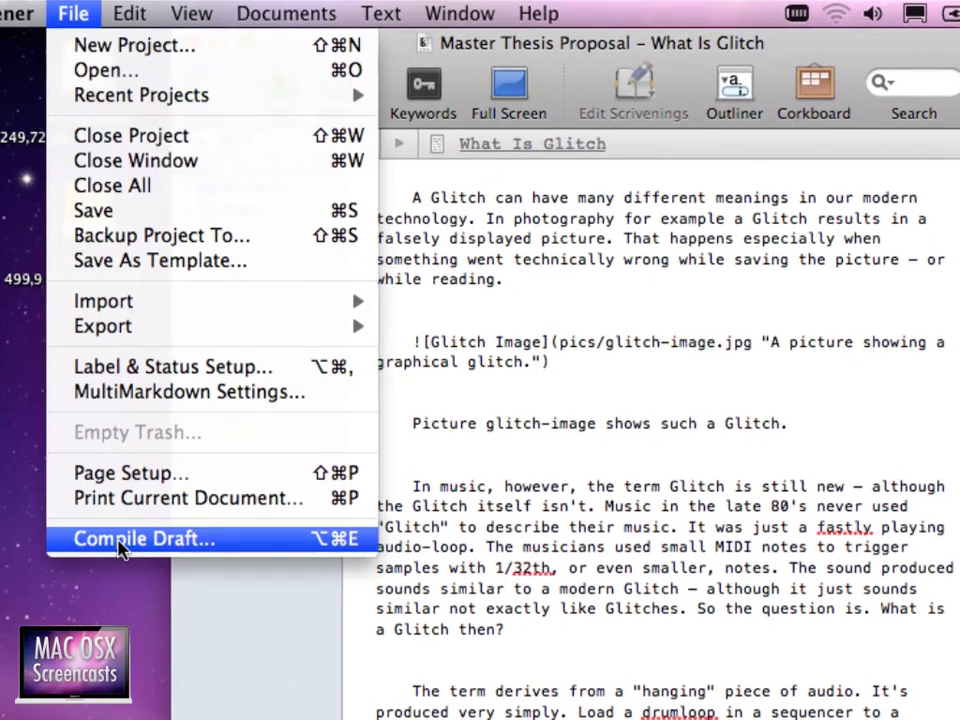
click(64, 543)
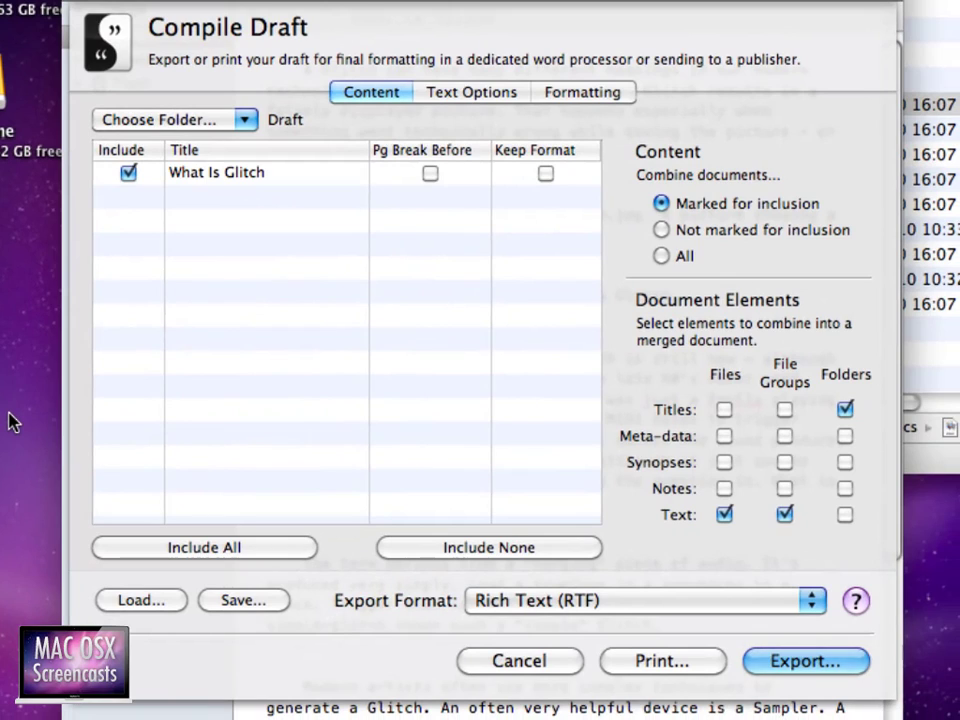
click(724, 409)
click(636, 602)
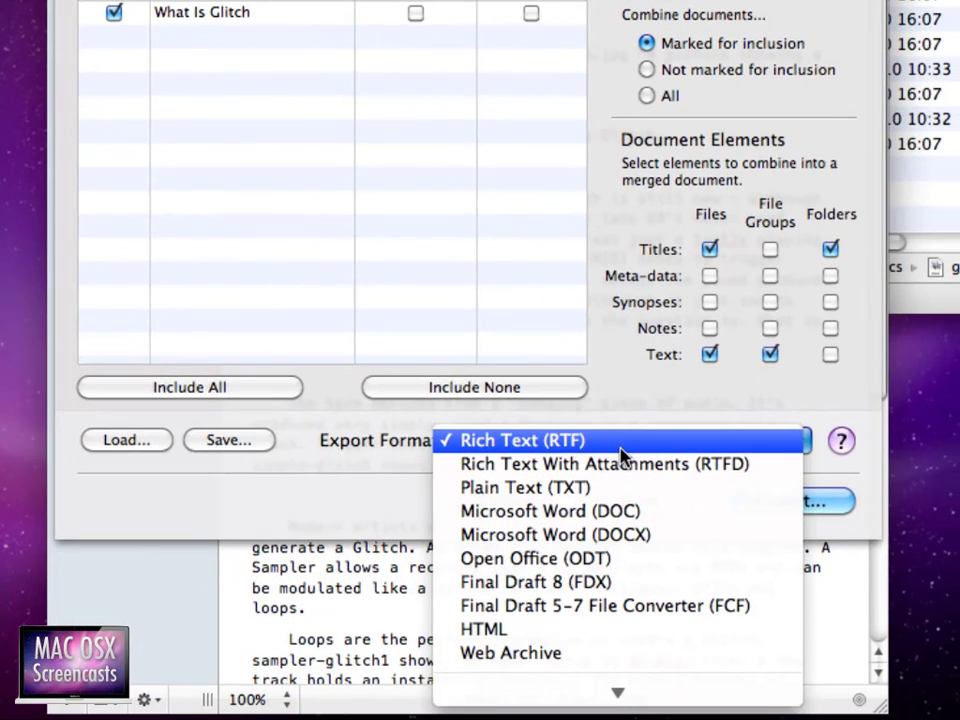